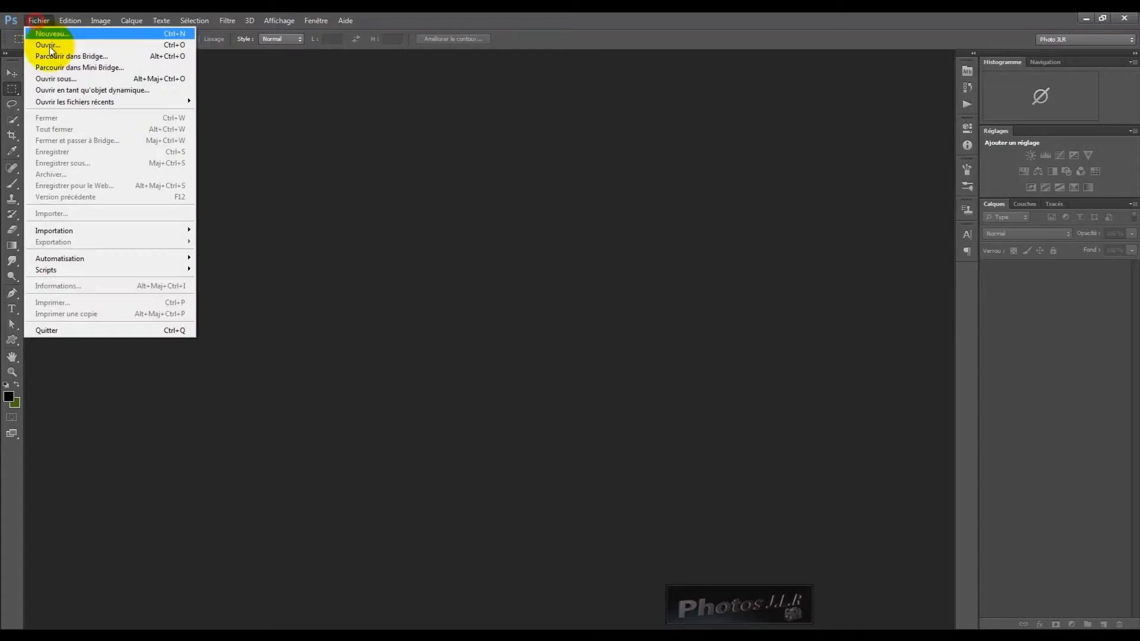
# - Start opening files and browse to the Carte photos folder inside Mes images
pyautogui.click(49, 45)
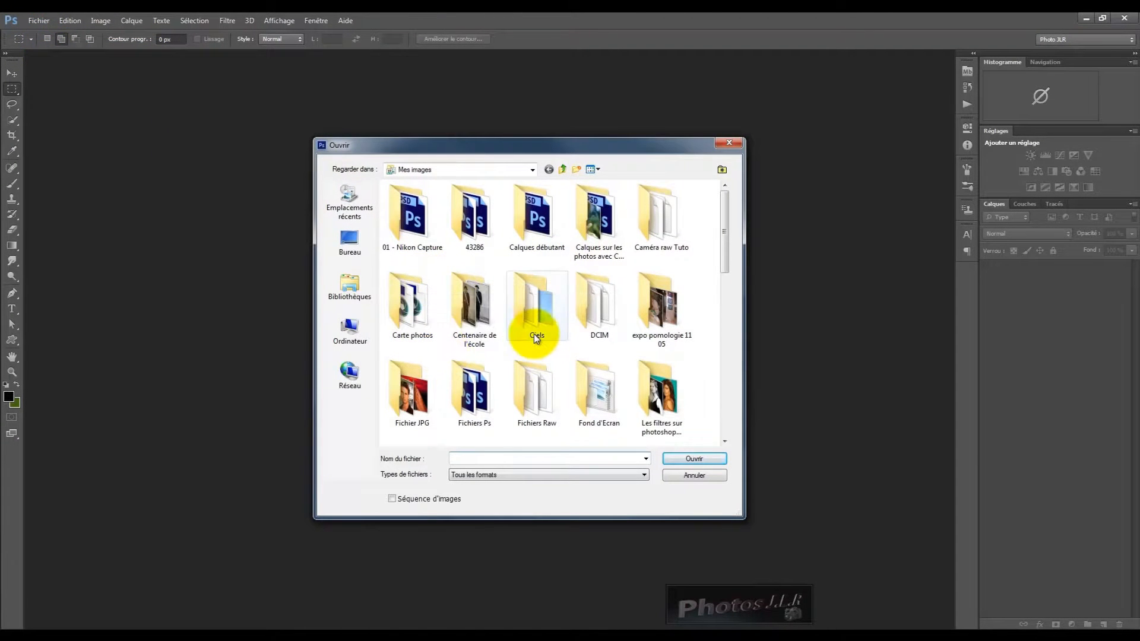
pyautogui.click(350, 328)
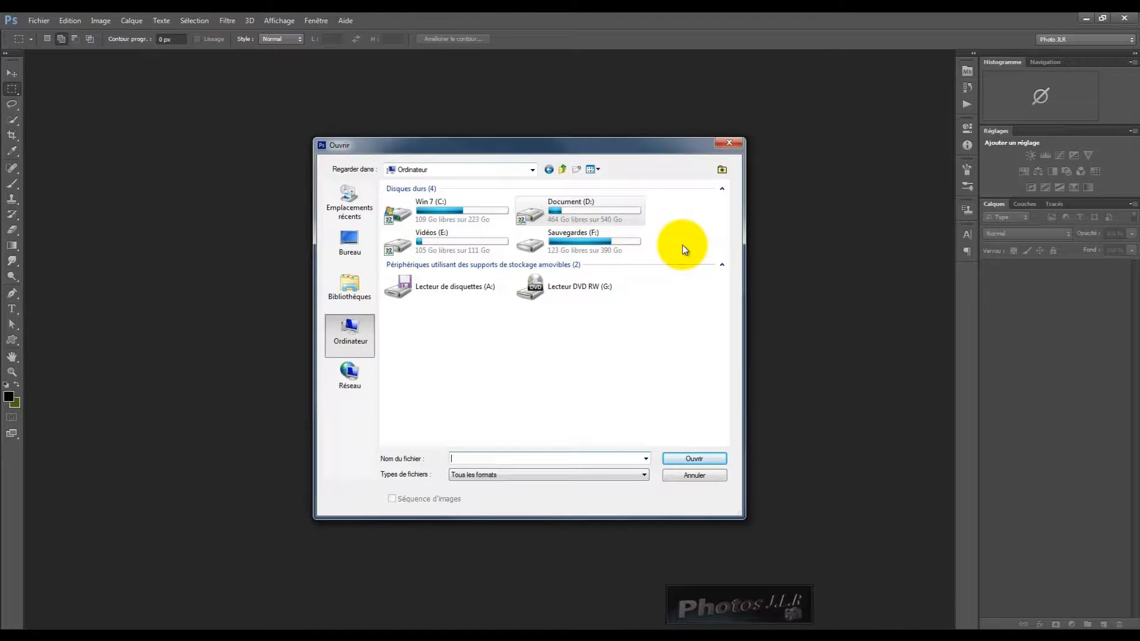
pyautogui.click(532, 171)
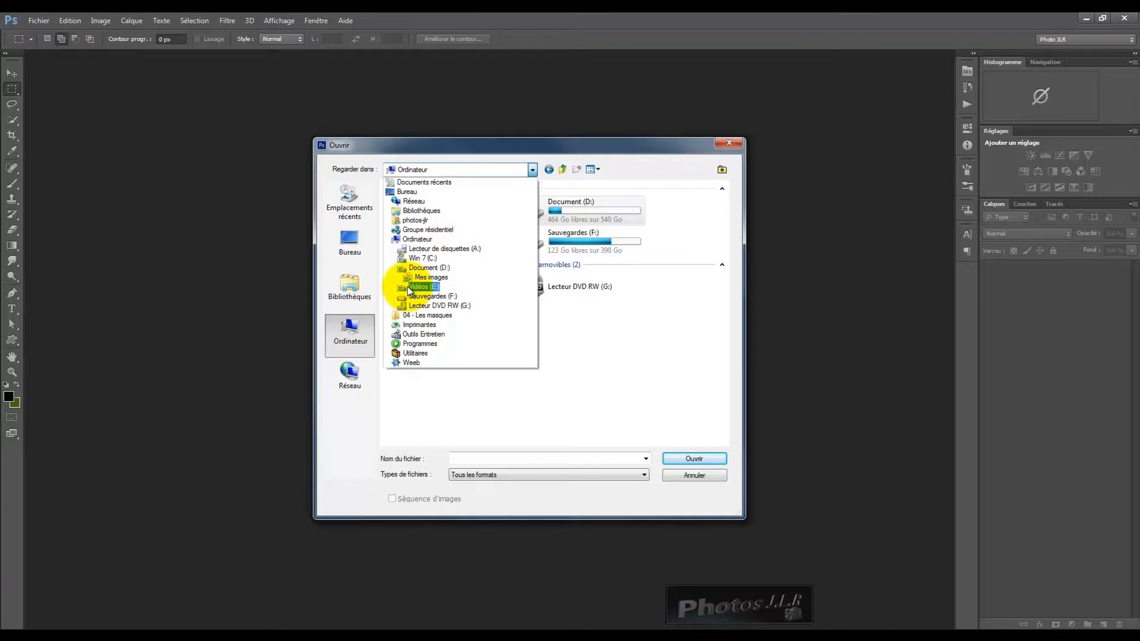
pyautogui.click(434, 279)
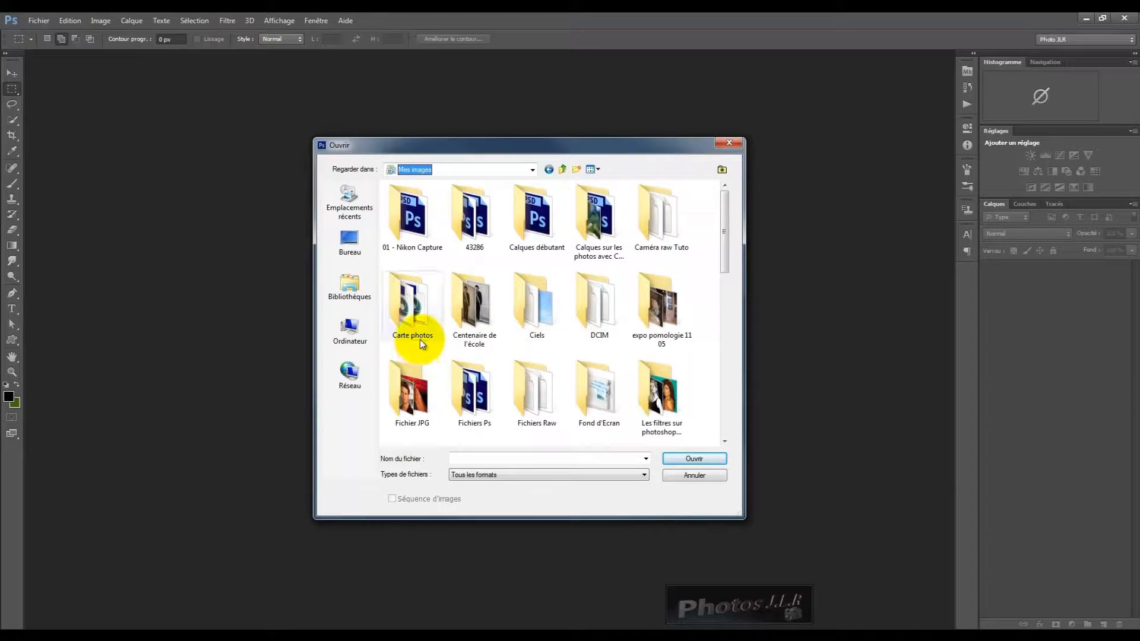
pyautogui.doubleClick(412, 316)
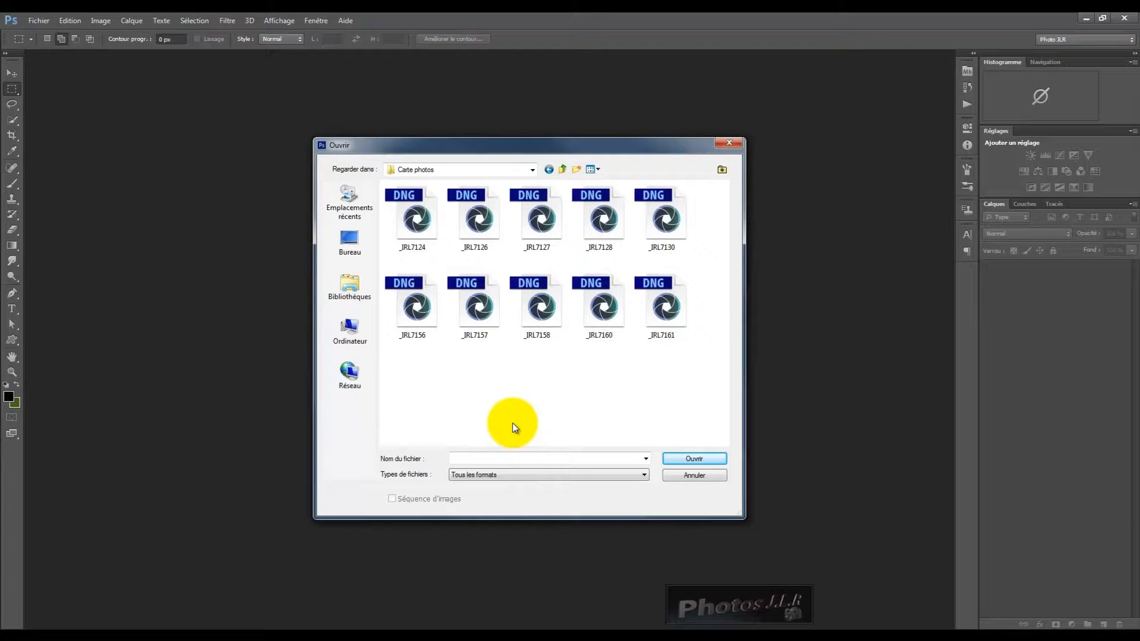
# - Select all the DNG photos in the Carte photos folder and open them together in Camera Raw
pyautogui.click(480, 301)
pyautogui.hotkey('ctrl', 'a')
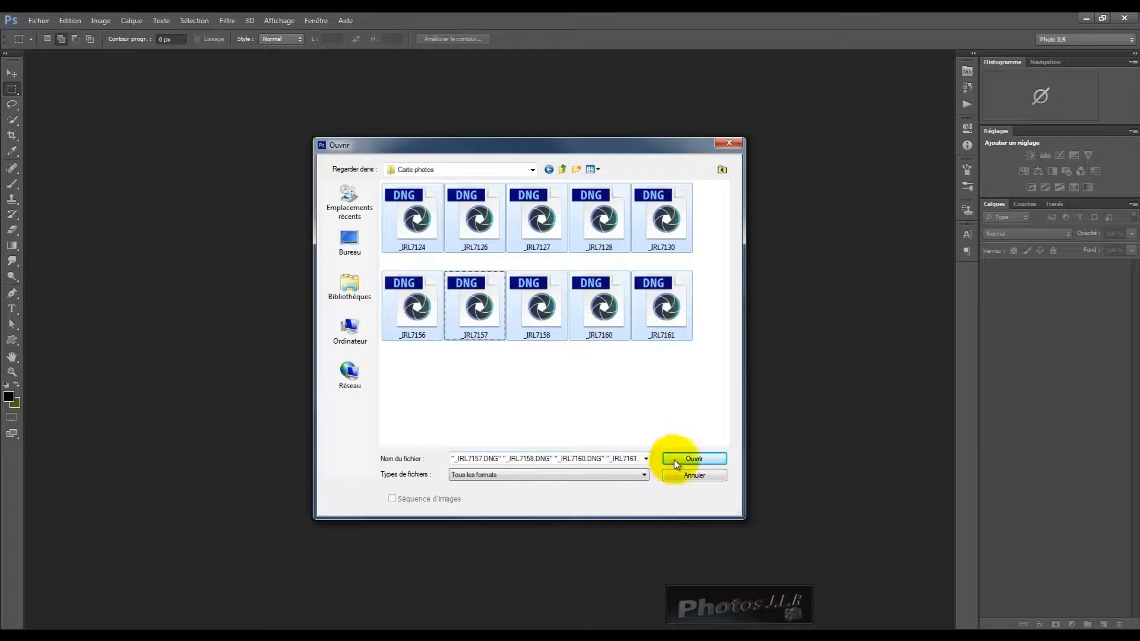
pyautogui.click(690, 461)
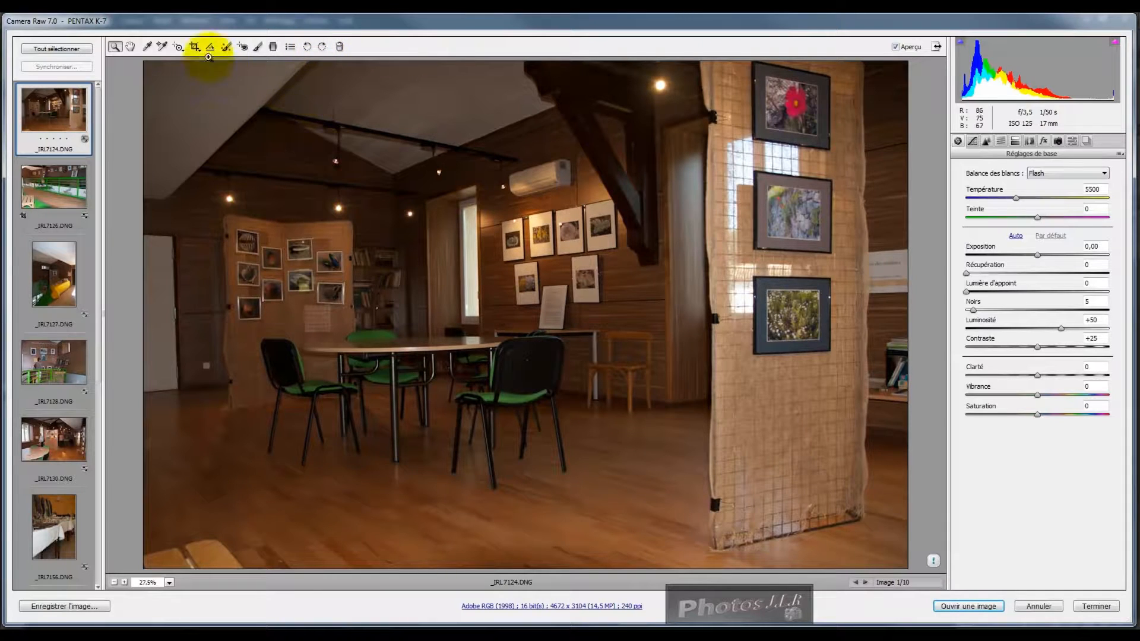
# - Mark the photos _IRL7124.DNG and _IRL7126.DNG for deletion
pyautogui.moveTo(99, 120); pyautogui.dragTo(102, 351)
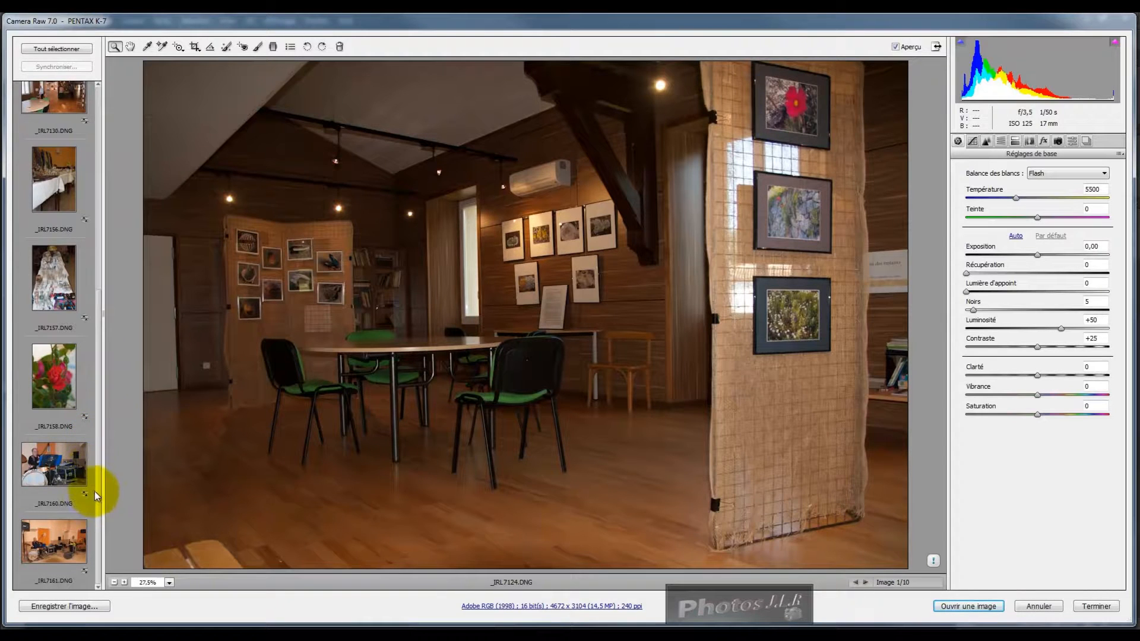
pyautogui.moveTo(104, 450); pyautogui.dragTo(98, 72)
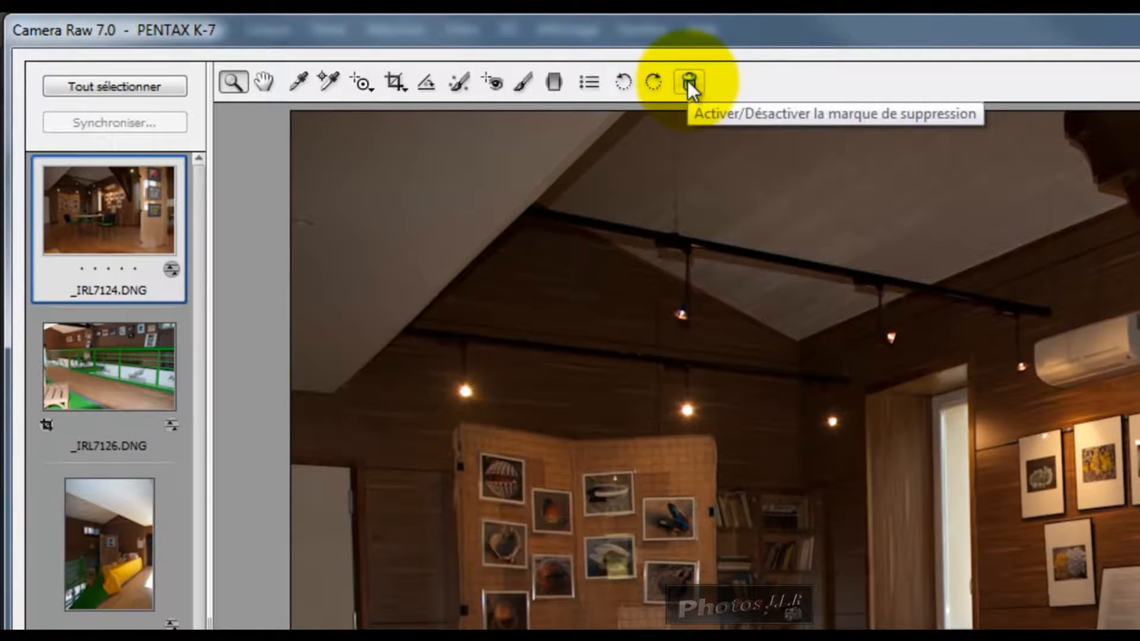
pyautogui.click(689, 81)
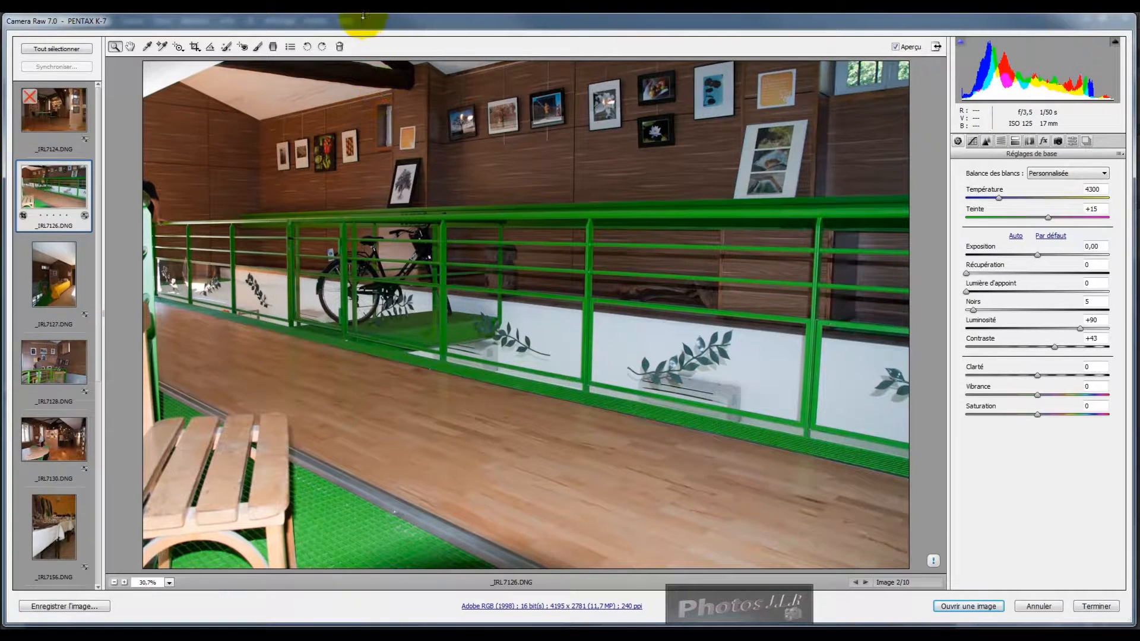
pyautogui.click(339, 47)
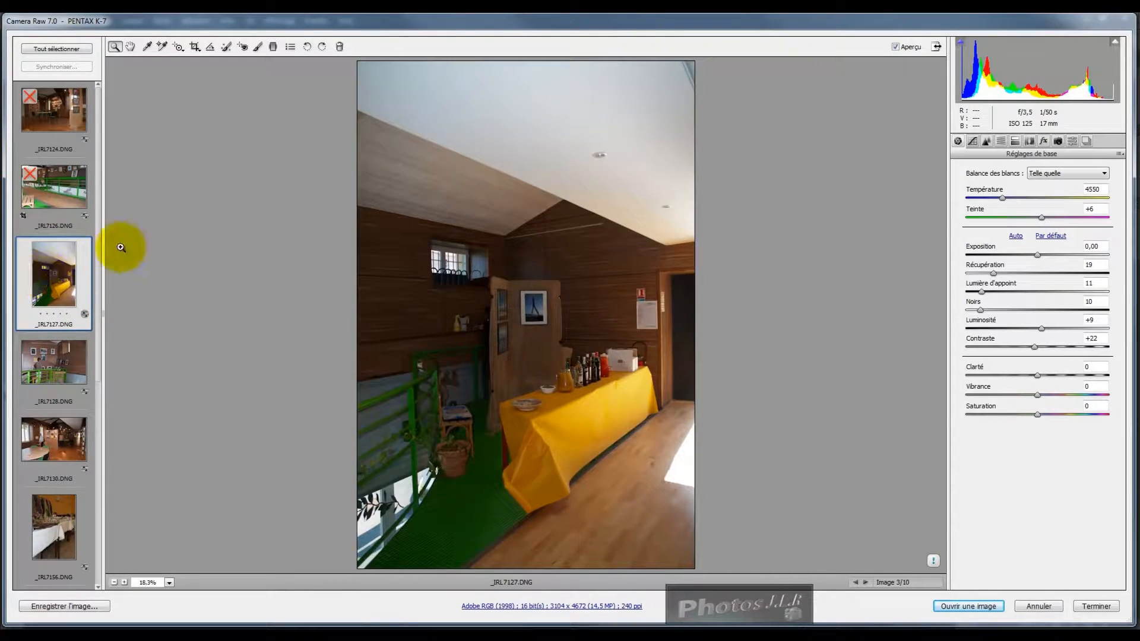
# - Remove the deletion mark from _IRL7124.DNG, keep the one on _IRL7126.DNG, and finish the Camera Raw session
pyautogui.click(51, 183)
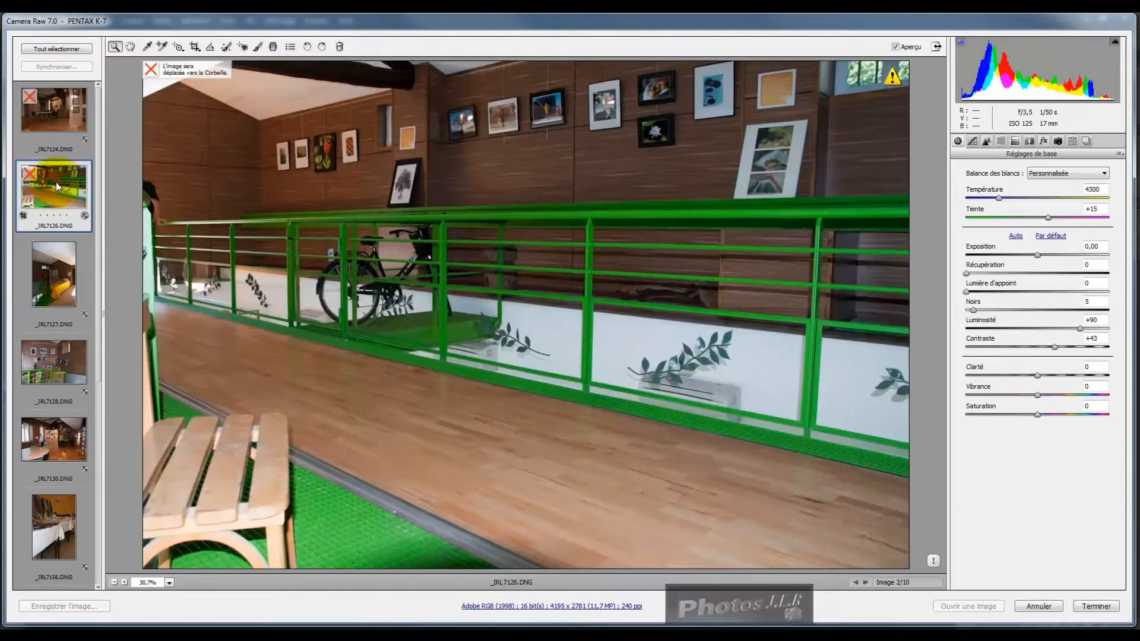
pyautogui.click(70, 116)
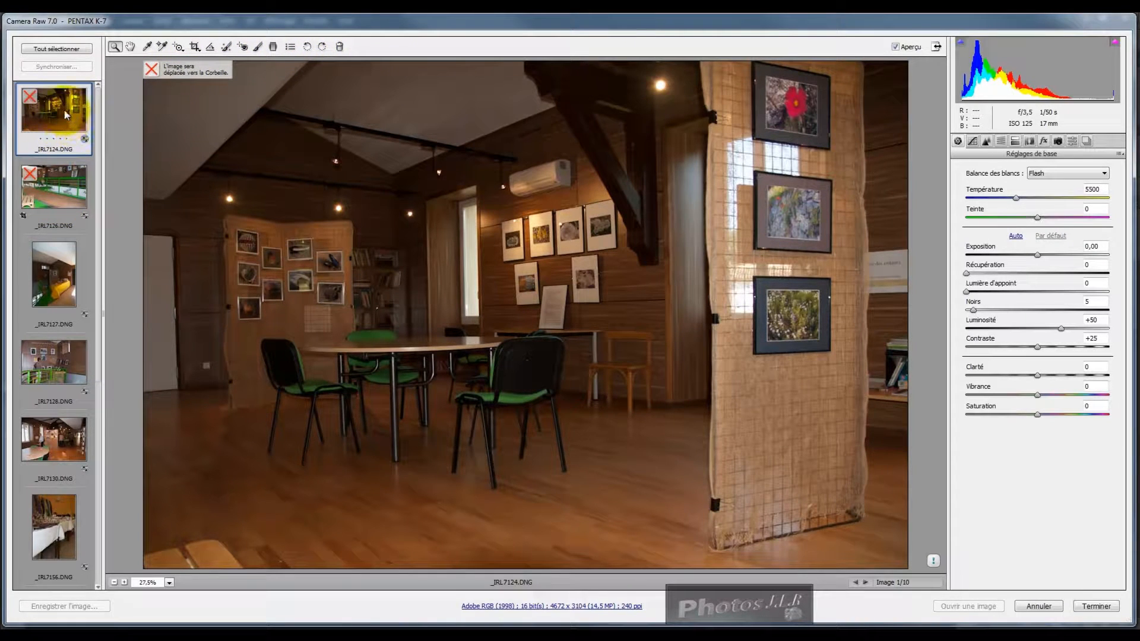
pyautogui.click(341, 47)
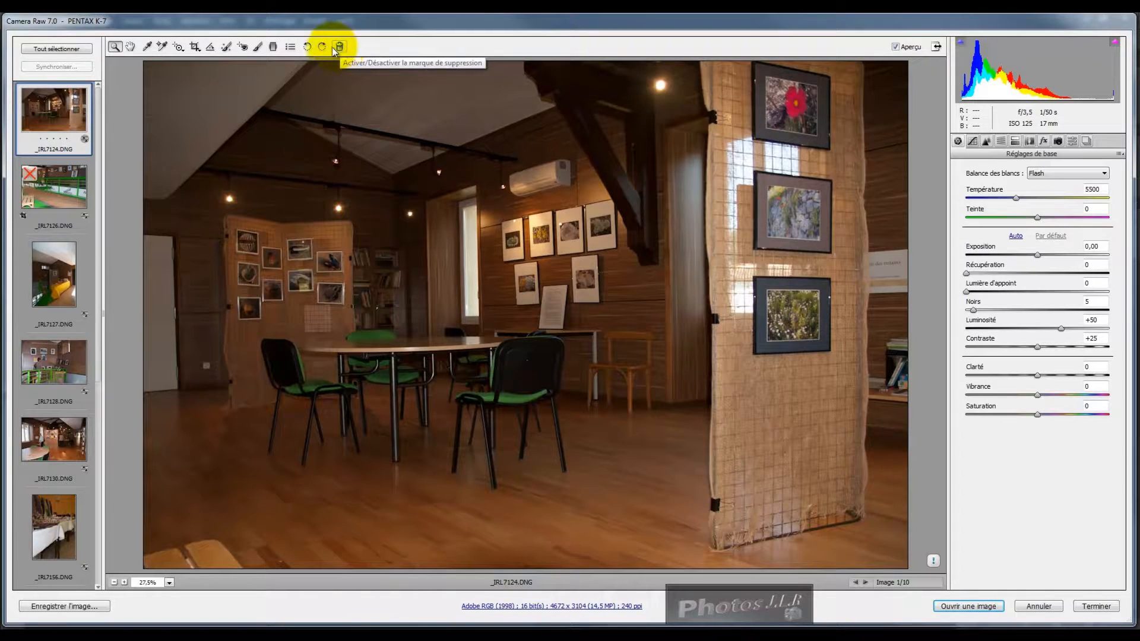
pyautogui.moveTo(99, 105)
pyautogui.mouseDown()
pyautogui.moveTo(122, 276)
pyautogui.moveTo(116, 343)
pyautogui.moveTo(113, 91)
pyautogui.mouseUp()
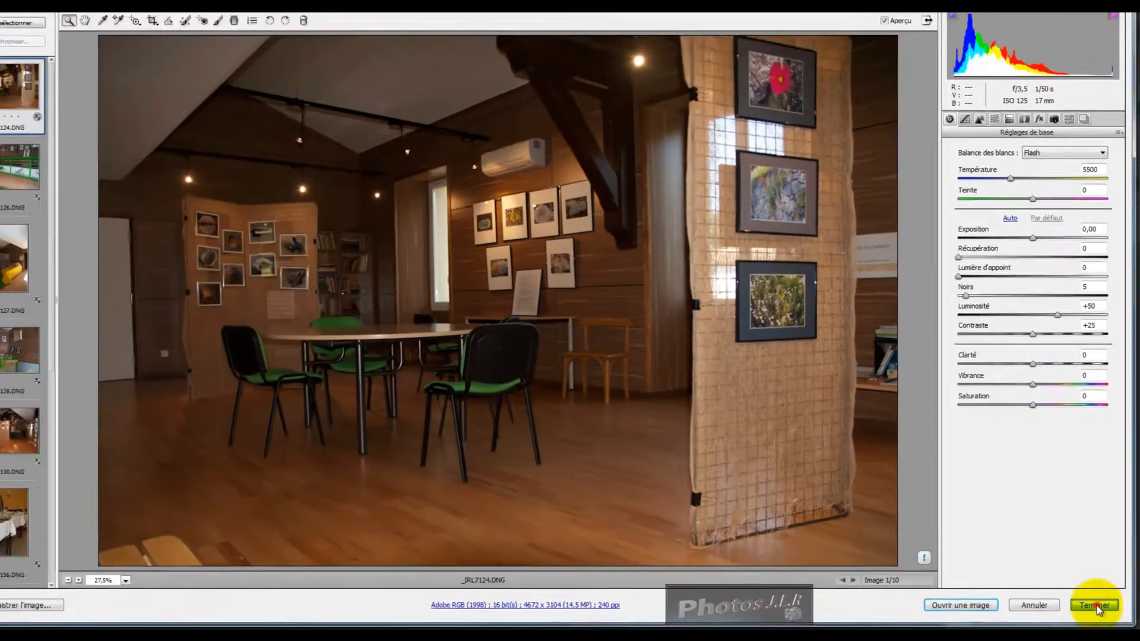
pyautogui.click(1062, 588)
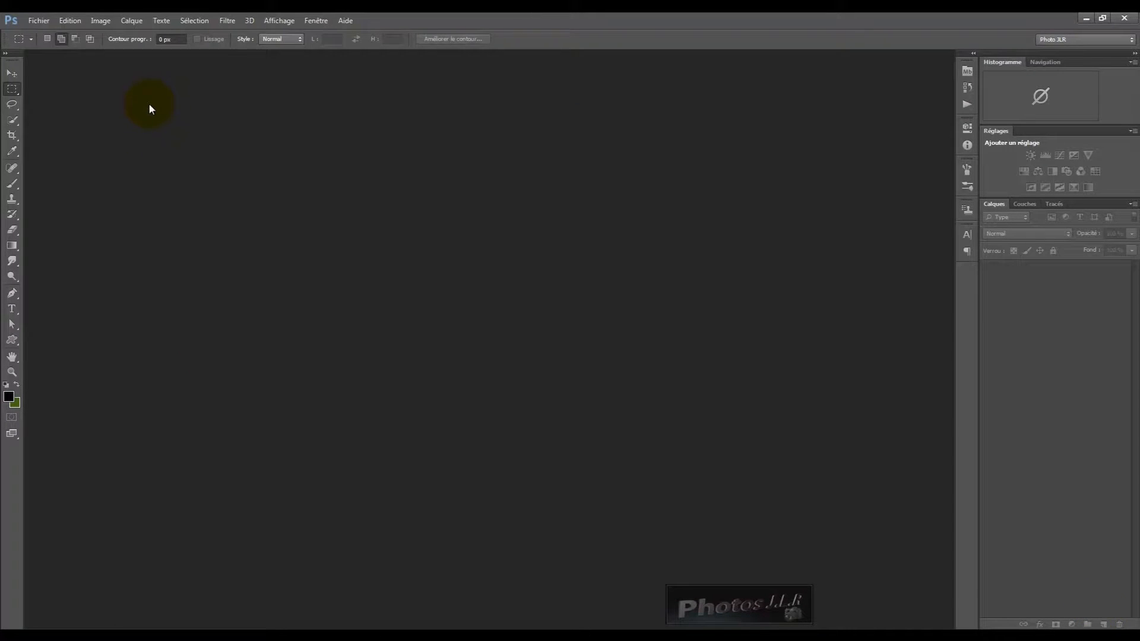
# - Check which DNG files remain in the Carte photos folder without opening any of them
pyautogui.click(35, 22)
pyautogui.click(48, 44)
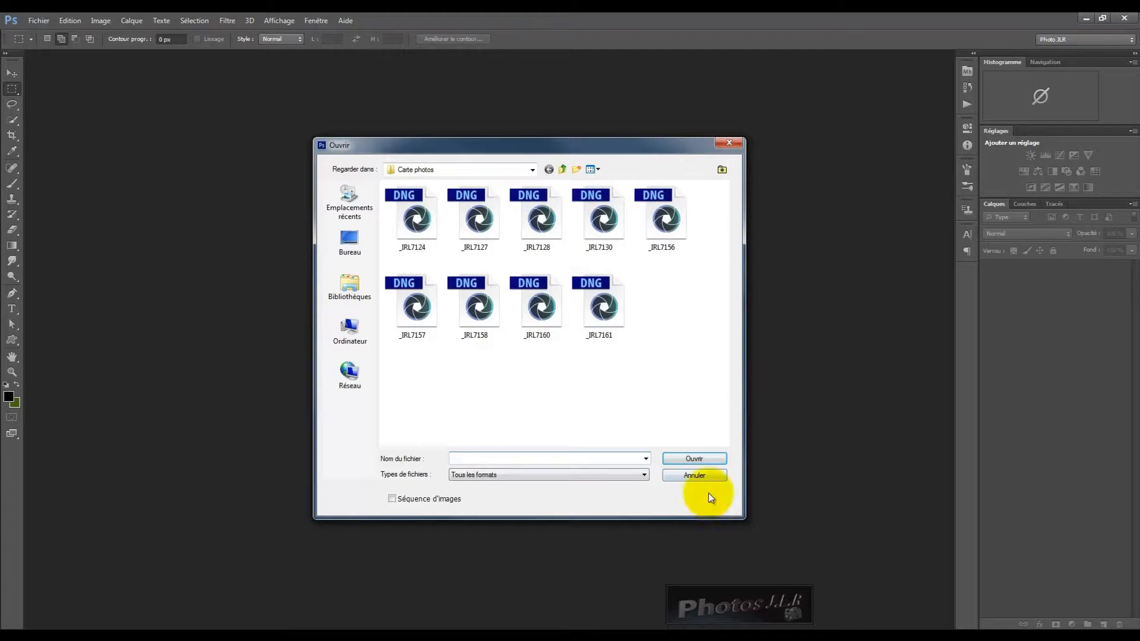
pyautogui.click(701, 475)
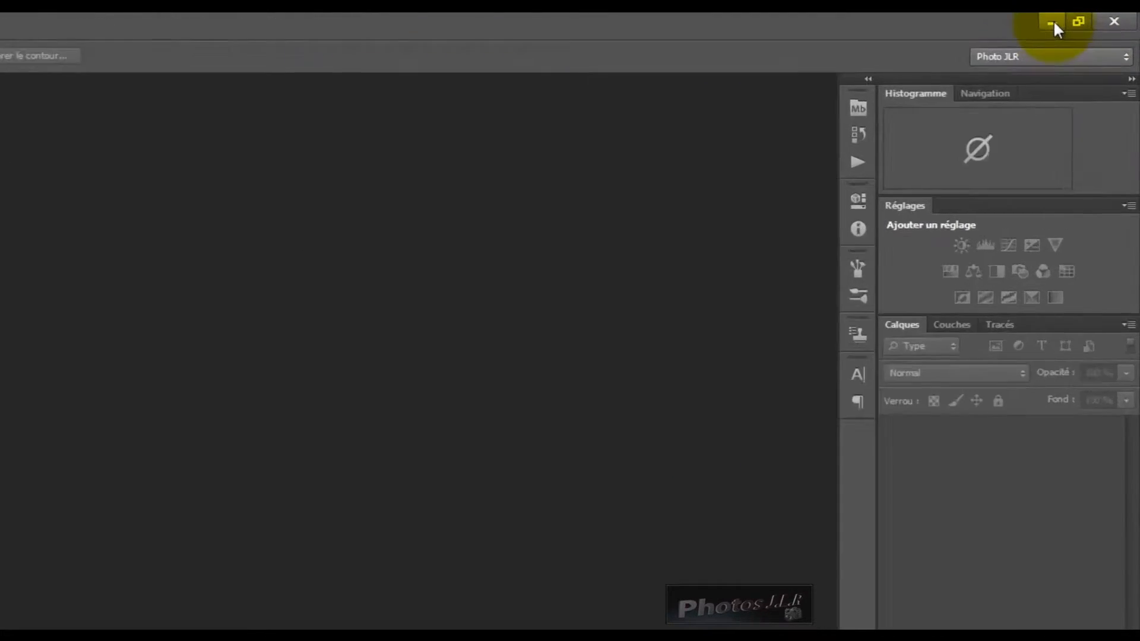
# - Minimize Photoshop, restore _IRL7126 from the Windows Recycle Bin, and close the Recycle Bin window
pyautogui.click(1054, 22)
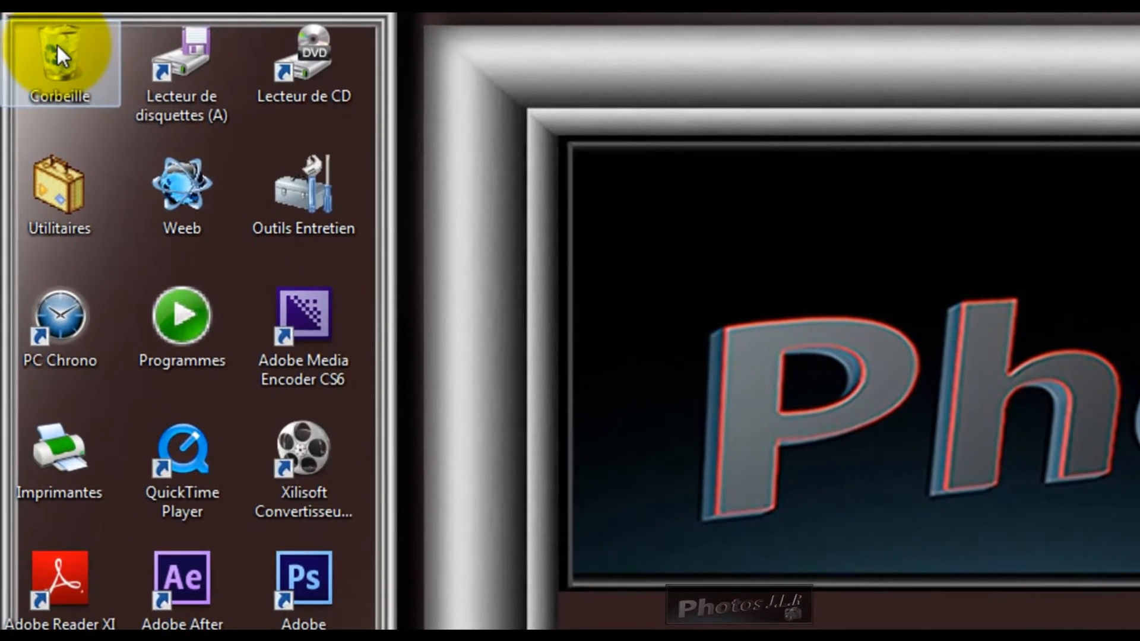
pyautogui.doubleClick(56, 44)
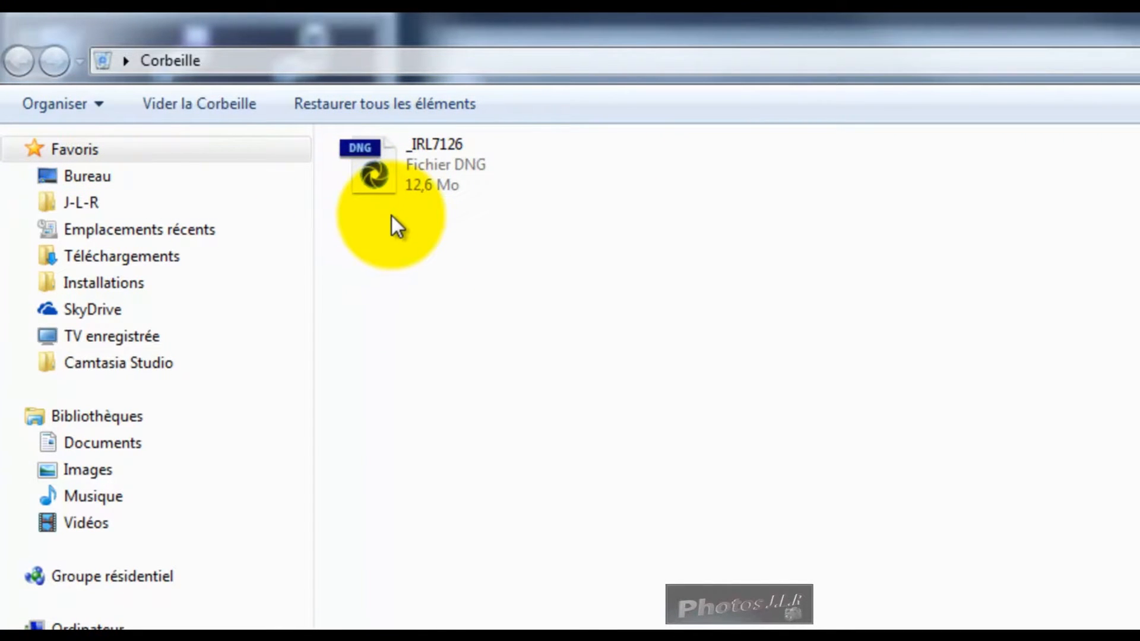
pyautogui.rightClick(382, 162)
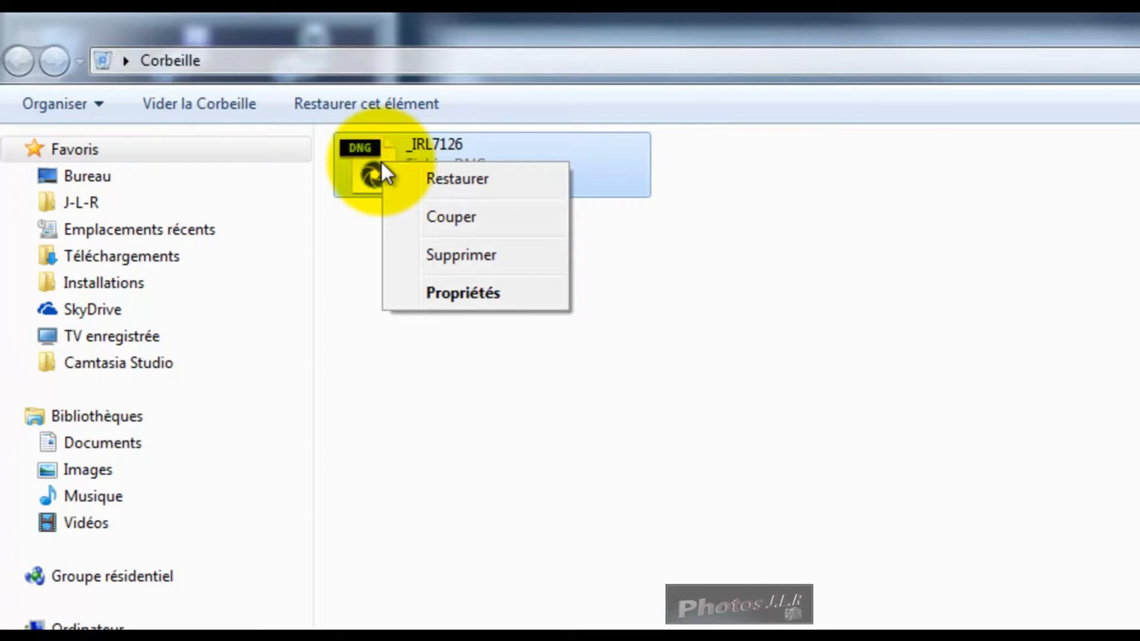
pyautogui.click(446, 177)
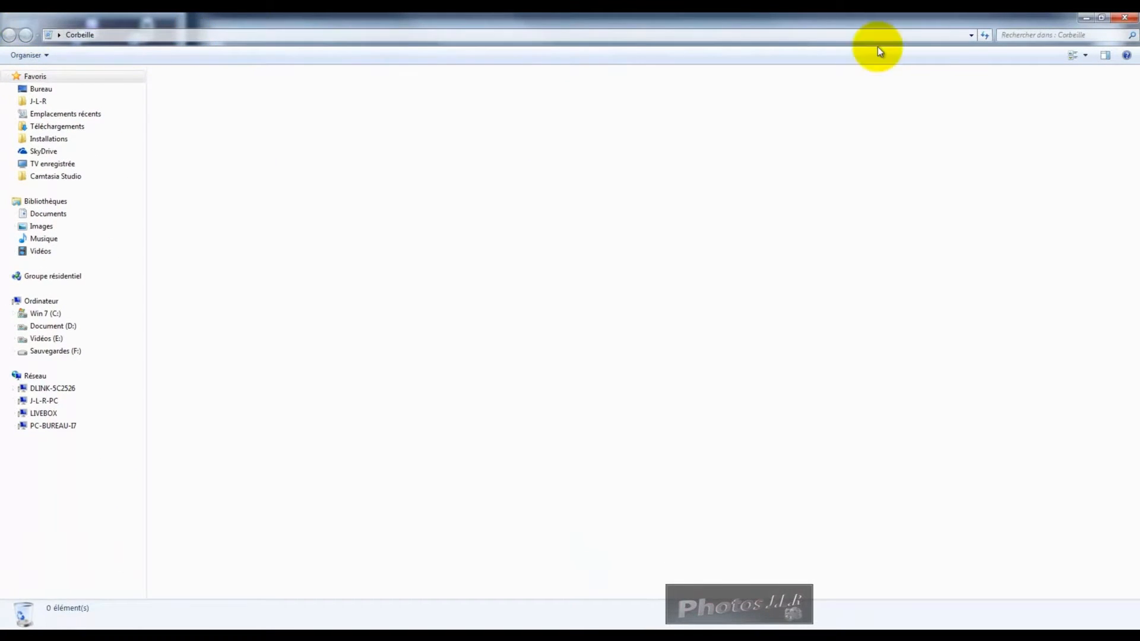
pyautogui.click(1124, 17)
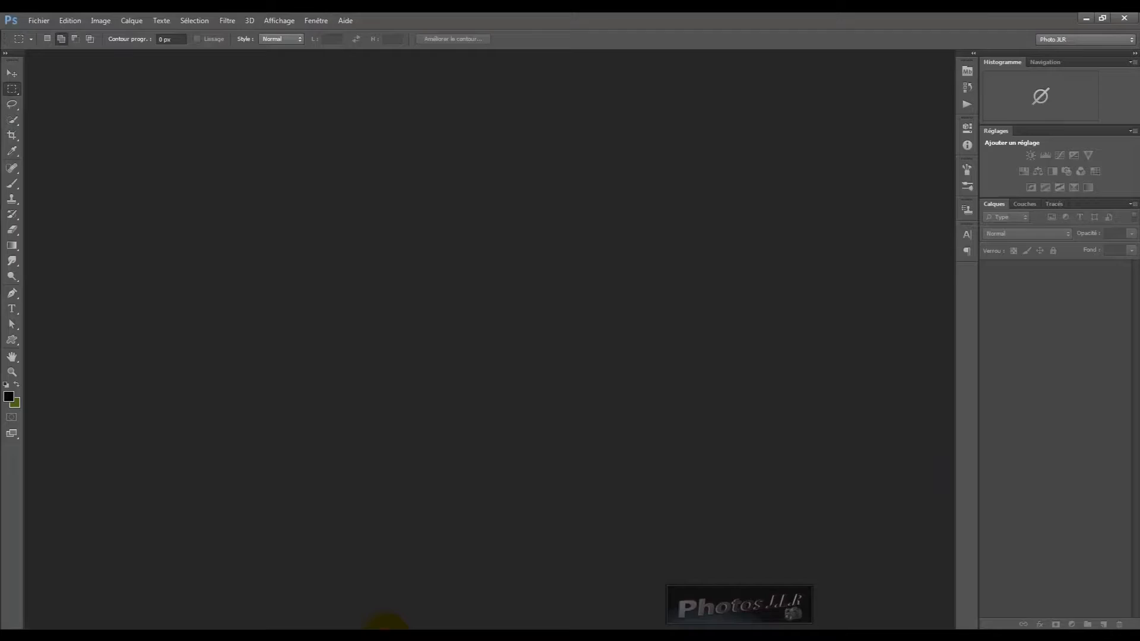
# - Back in Photoshop, start opening files and browse to the Caméra raw Tuto folder inside Mes images
pyautogui.click(44, 20)
pyautogui.click(43, 45)
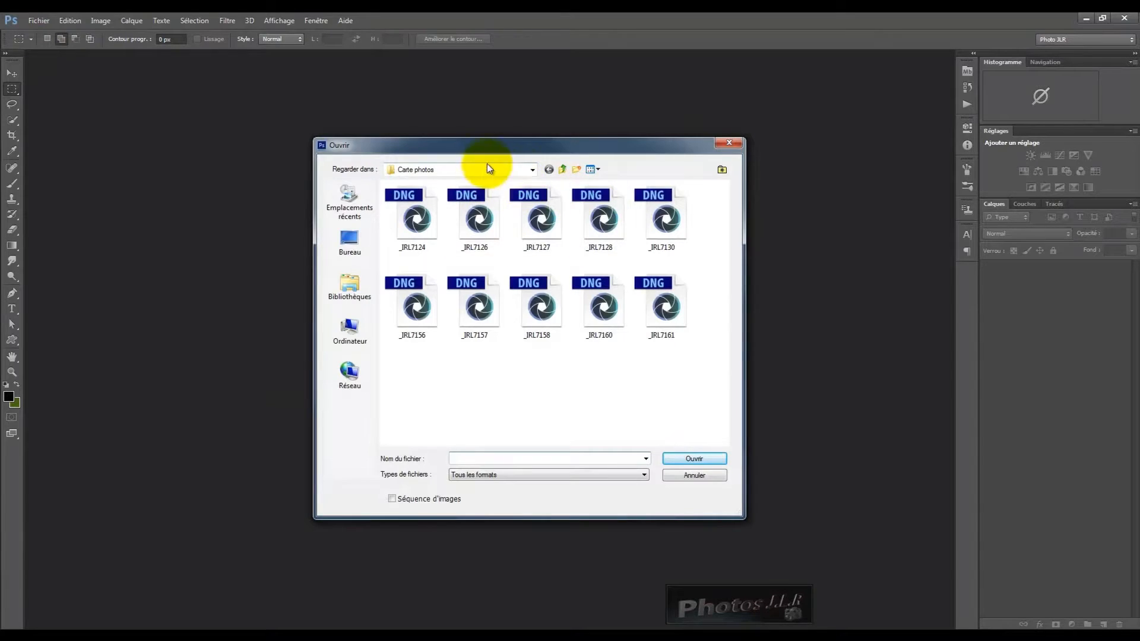
pyautogui.click(533, 169)
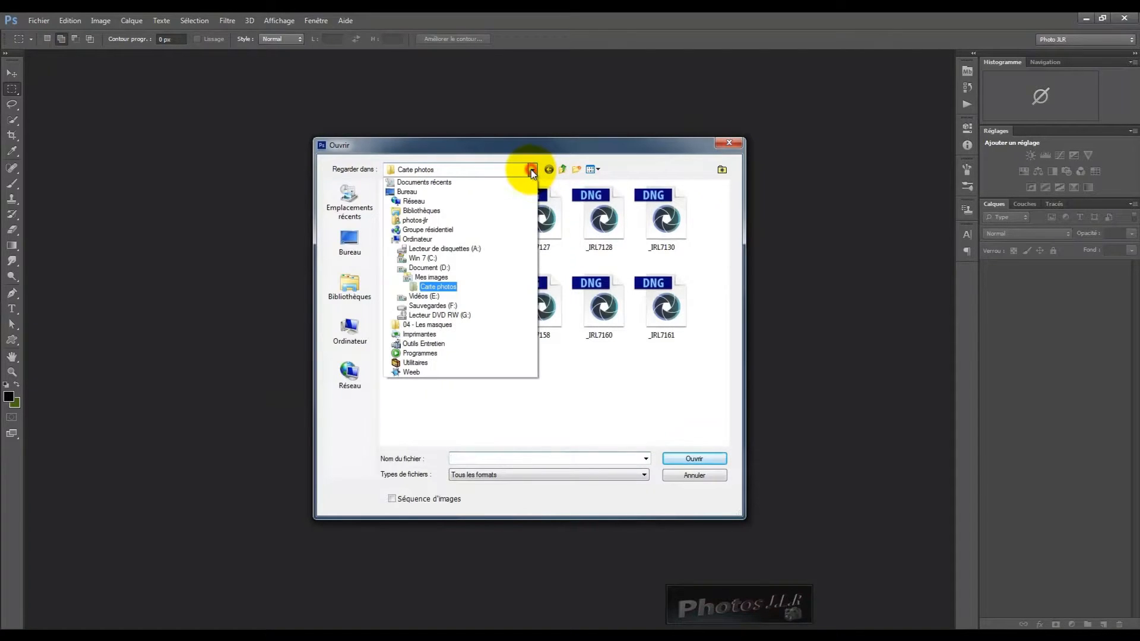
pyautogui.click(421, 278)
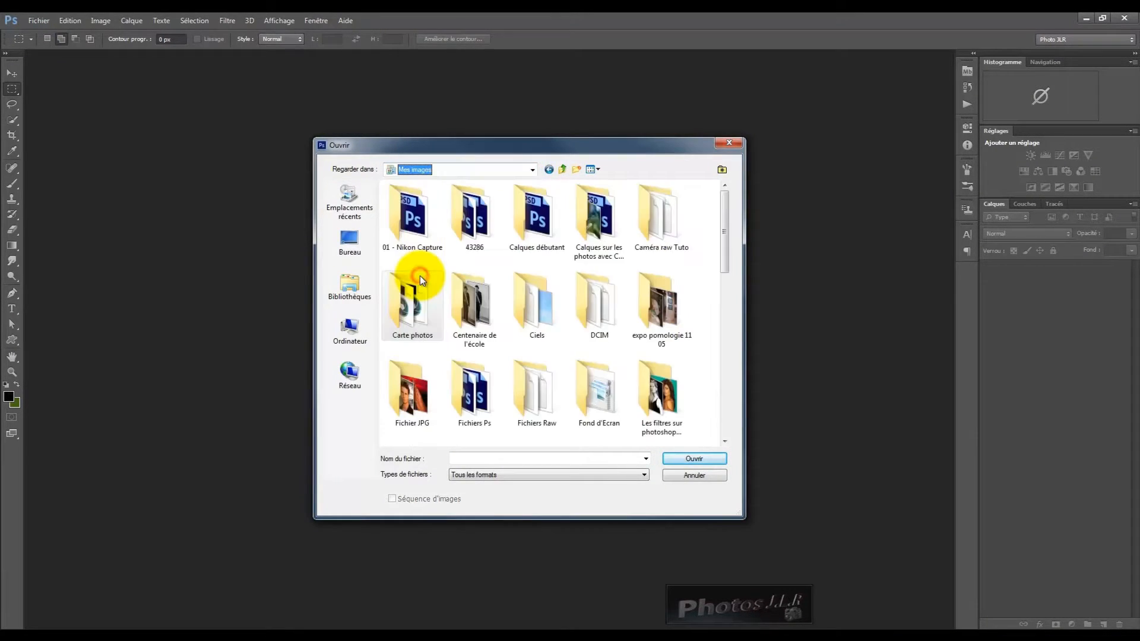
pyautogui.doubleClick(656, 212)
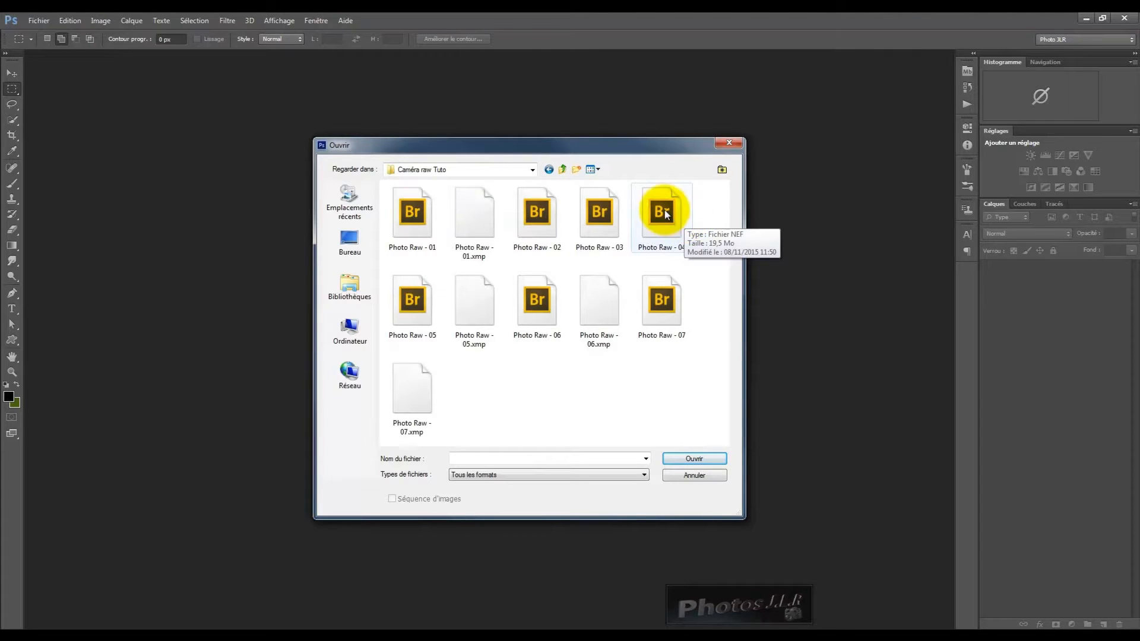
# - Select the NEF files Photo Raw - 02, 03 and 04 and open them together in Camera Raw
pyautogui.click(537, 214)
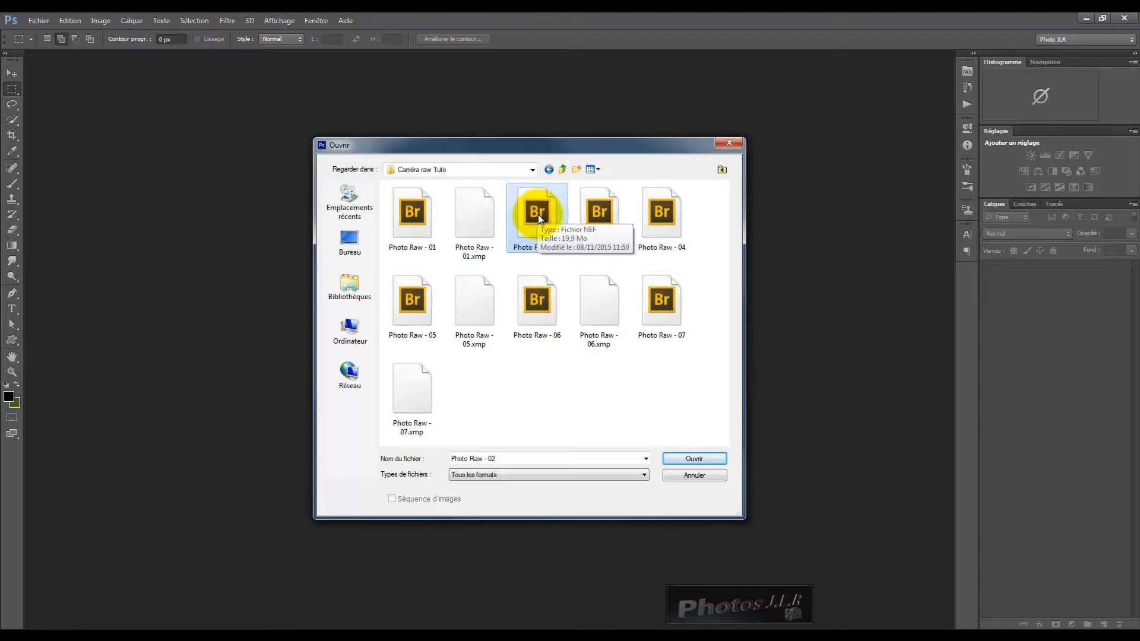
pyautogui.keyDown('shift'); pyautogui.click(666, 211); pyautogui.keyUp('shift')
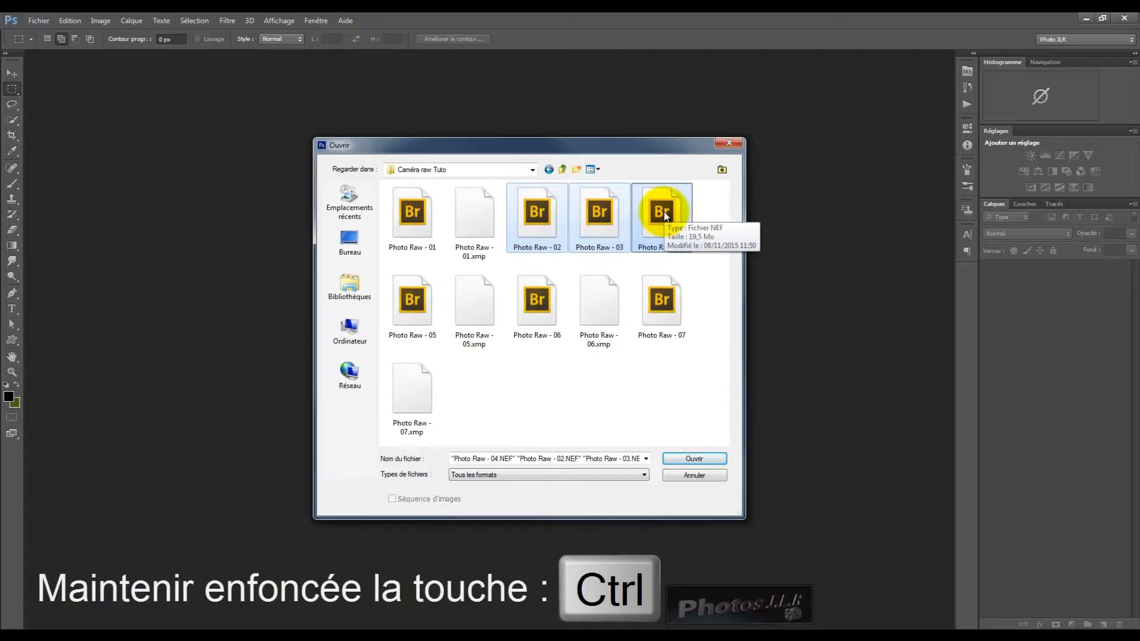
pyautogui.moveTo(691, 265); pyautogui.dragTo(506, 208)
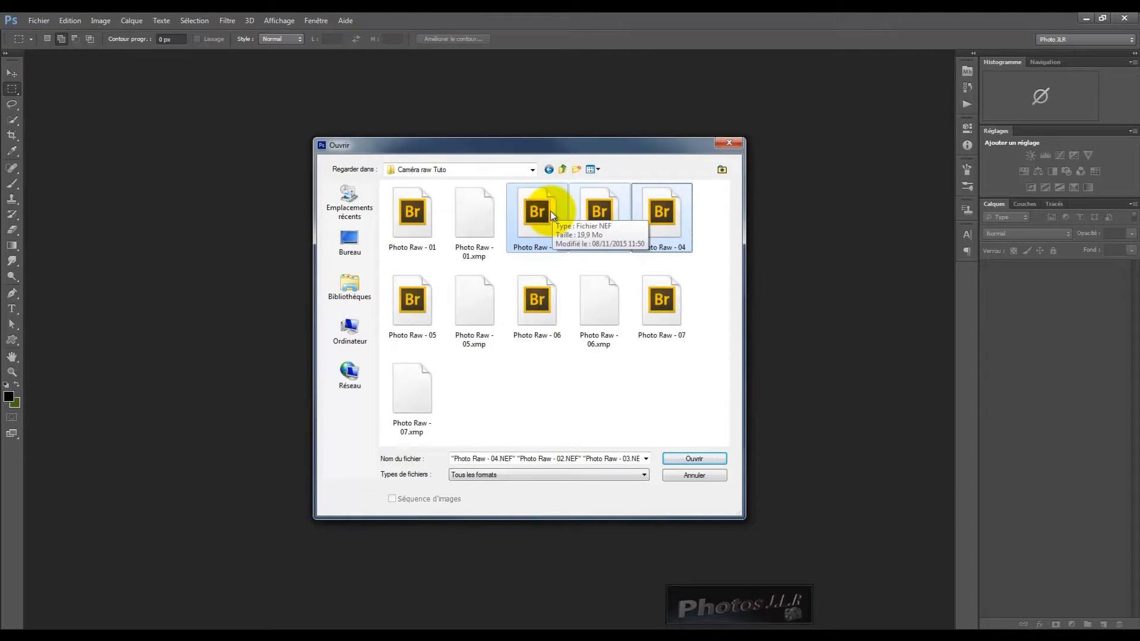
pyautogui.click(694, 458)
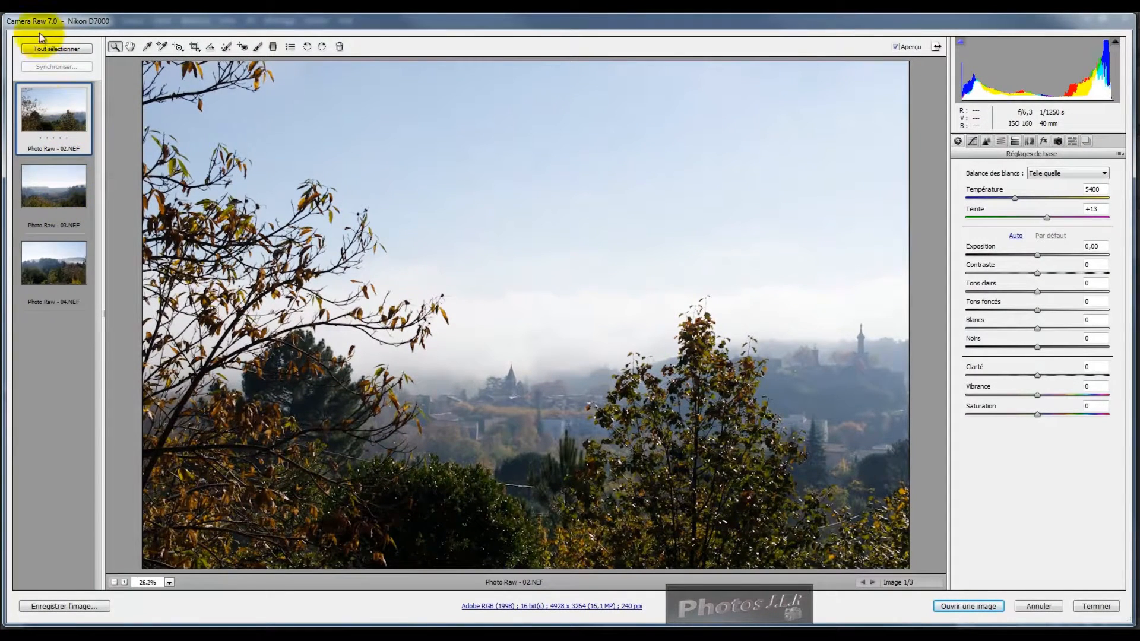
# - Preview Photo Raw - 04.NEF and 03.NEF, and select Photo Raw - 02.NEF together with Photo Raw - 03.NEF in the filmstrip
pyautogui.click(55, 271)
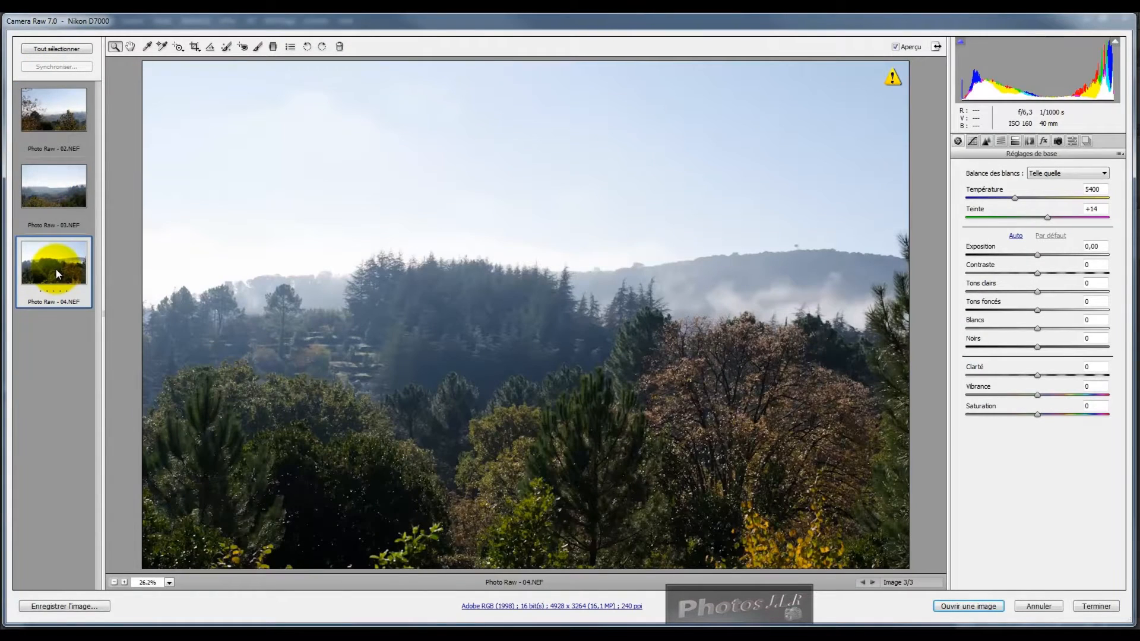
pyautogui.click(53, 186)
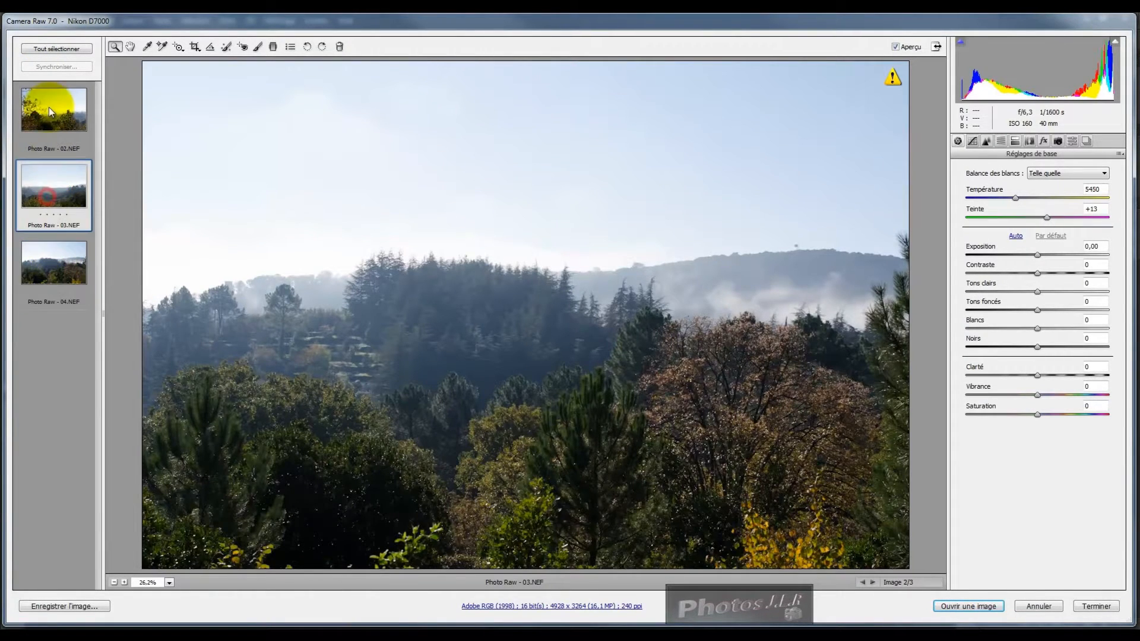
pyautogui.click(52, 117)
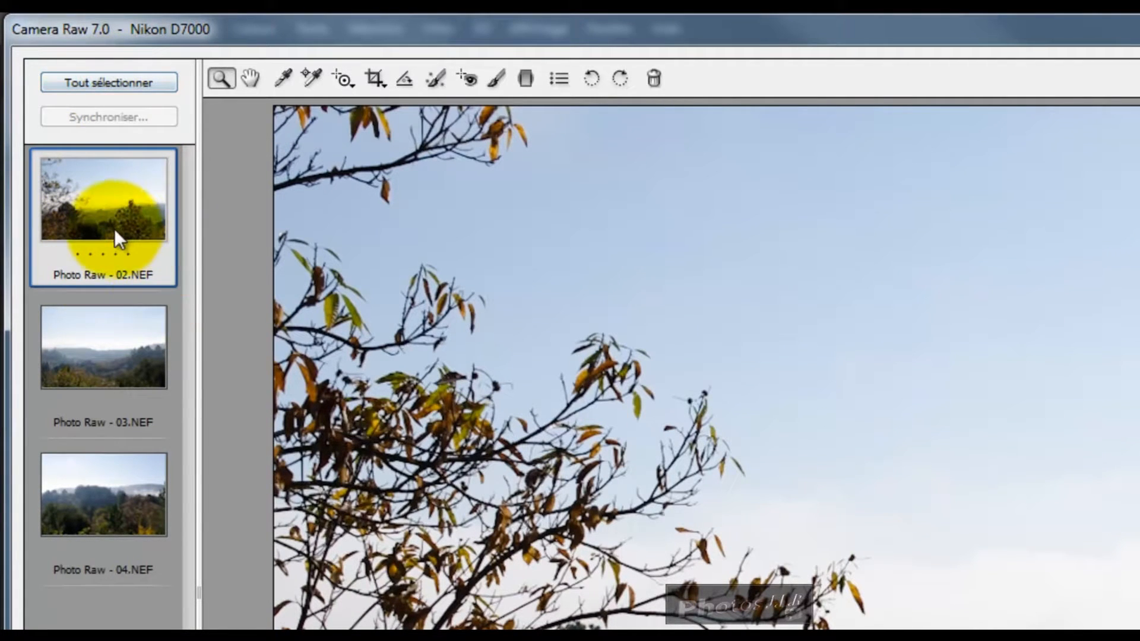
pyautogui.keyDown('ctrl'); pyautogui.click(102, 355); pyautogui.keyUp('ctrl')
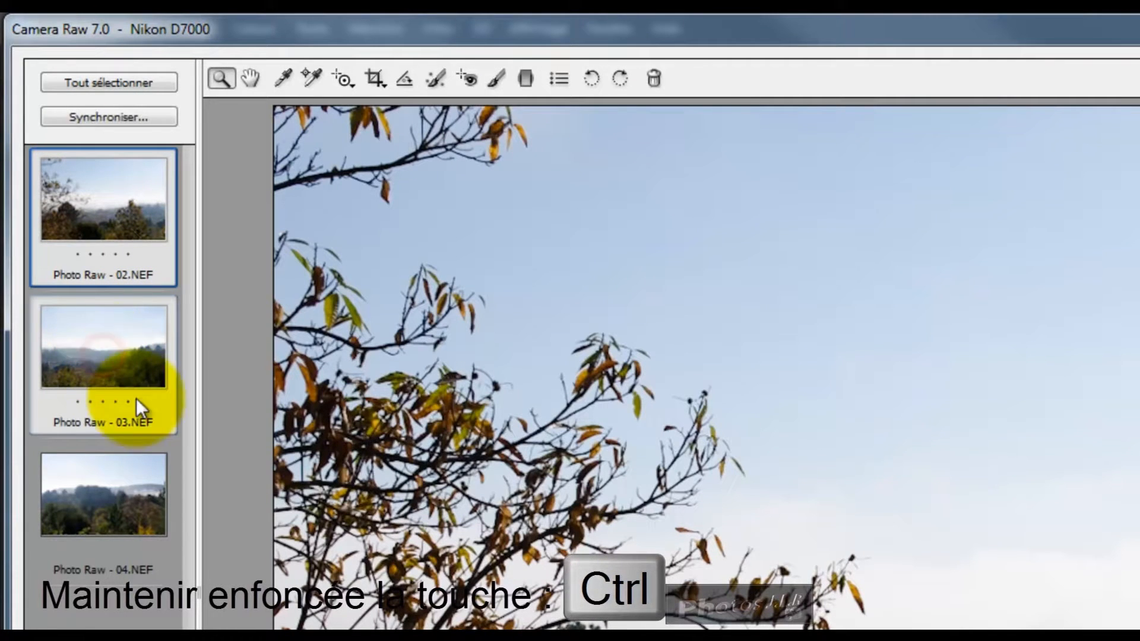
# - Add Photo Raw - 04.NEF to the filmstrip selection and set the white balance of all three photos to Lumière naturelle
pyautogui.keyDown('ctrl'); pyautogui.click(108, 503); pyautogui.keyUp('ctrl')
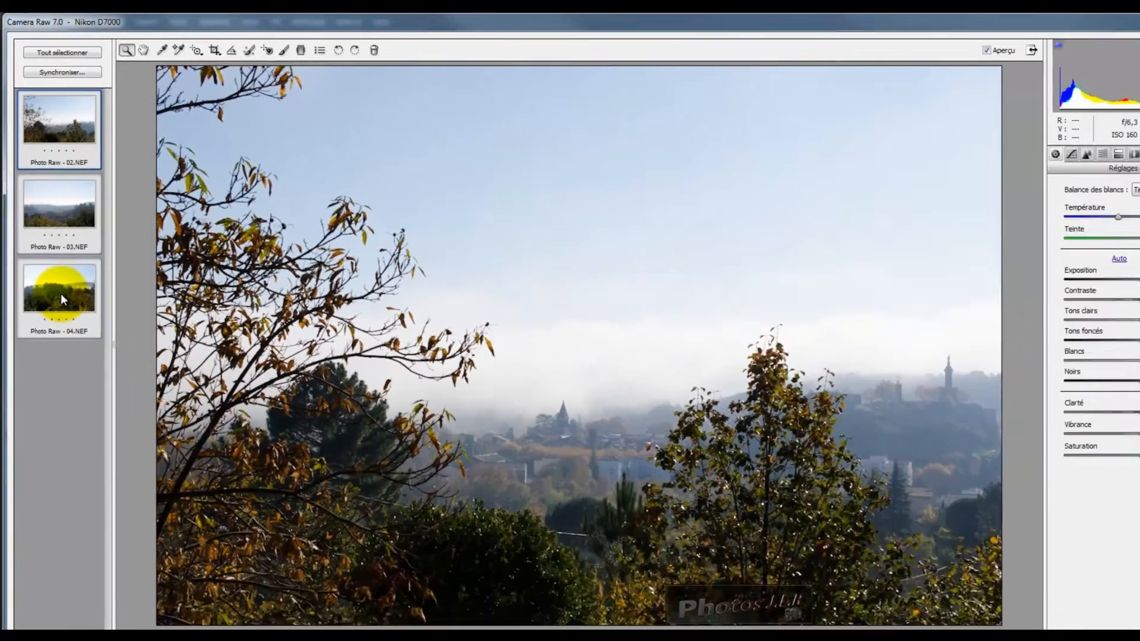
pyautogui.click(153, 237)
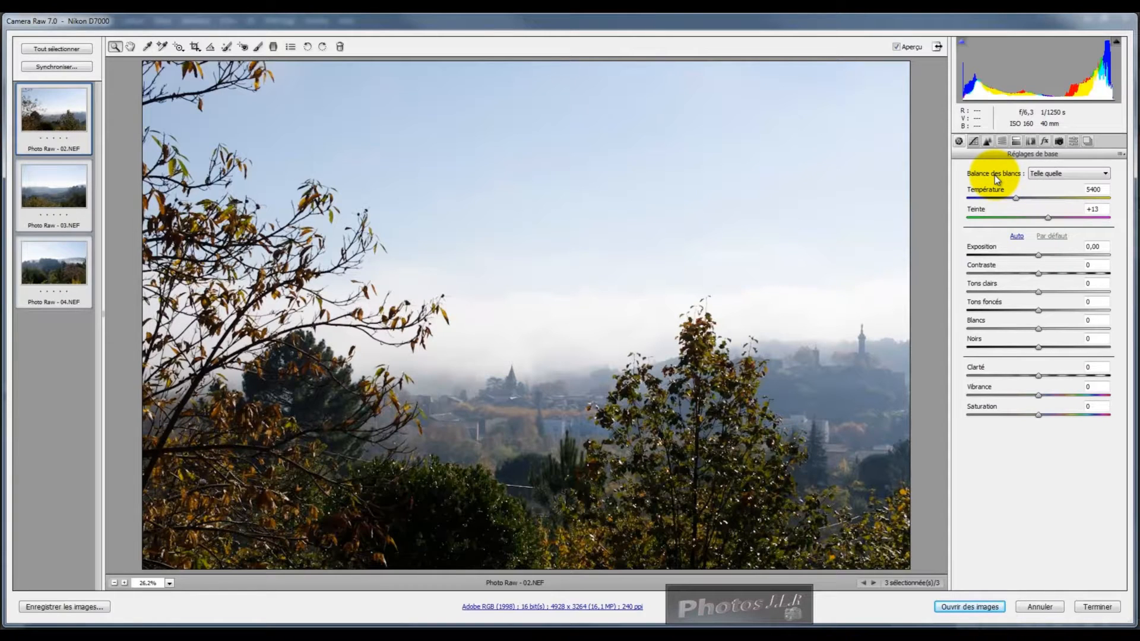
pyautogui.click(1106, 174)
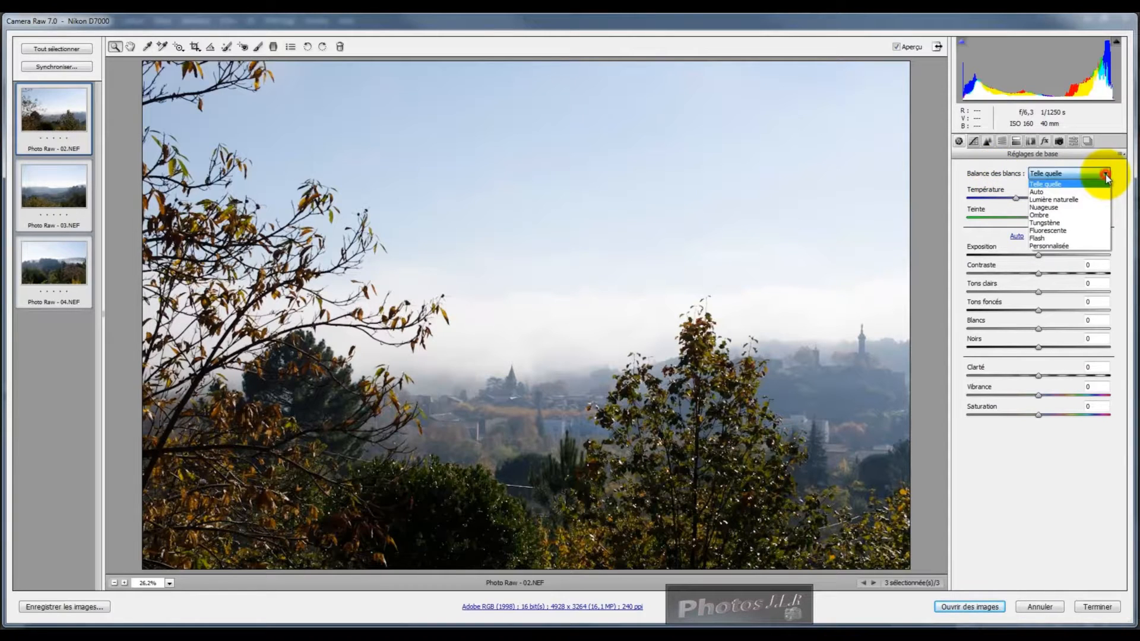
pyautogui.click(1068, 201)
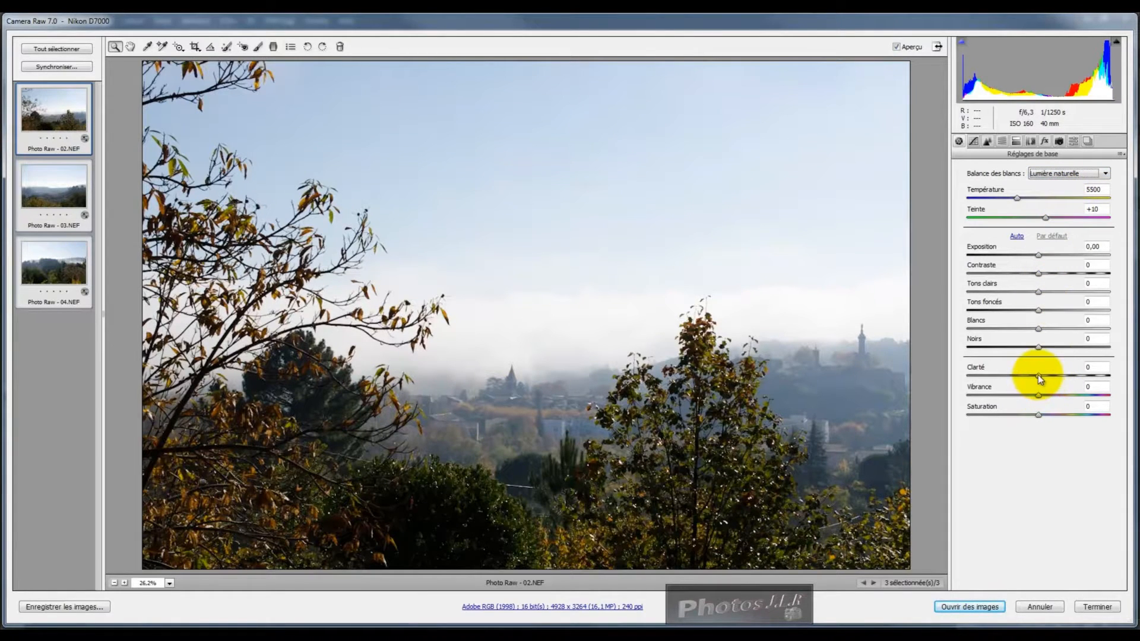
# - Set Clarté to +78 and lower Tons clairs to about -19 for the three selected photos, leaving Exposition at 0,00
pyautogui.moveTo(1037, 377); pyautogui.dragTo(1093, 378)
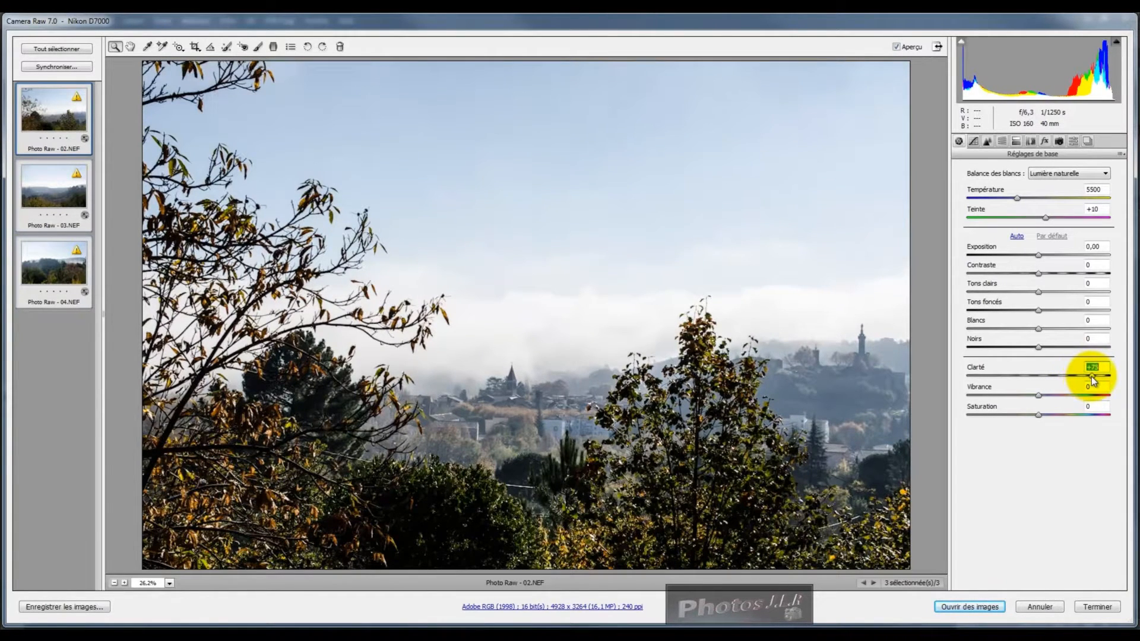
pyautogui.moveTo(1091, 377); pyautogui.dragTo(1094, 378)
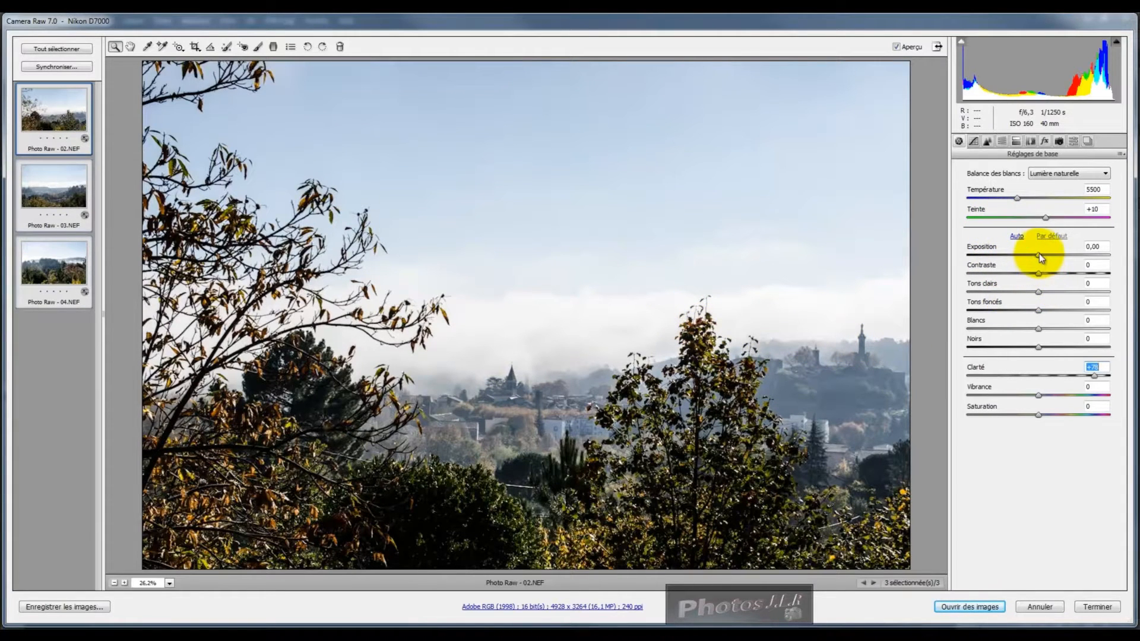
pyautogui.moveTo(1038, 256)
pyautogui.mouseDown()
pyautogui.moveTo(1052, 254)
pyautogui.moveTo(1039, 256)
pyautogui.mouseUp()
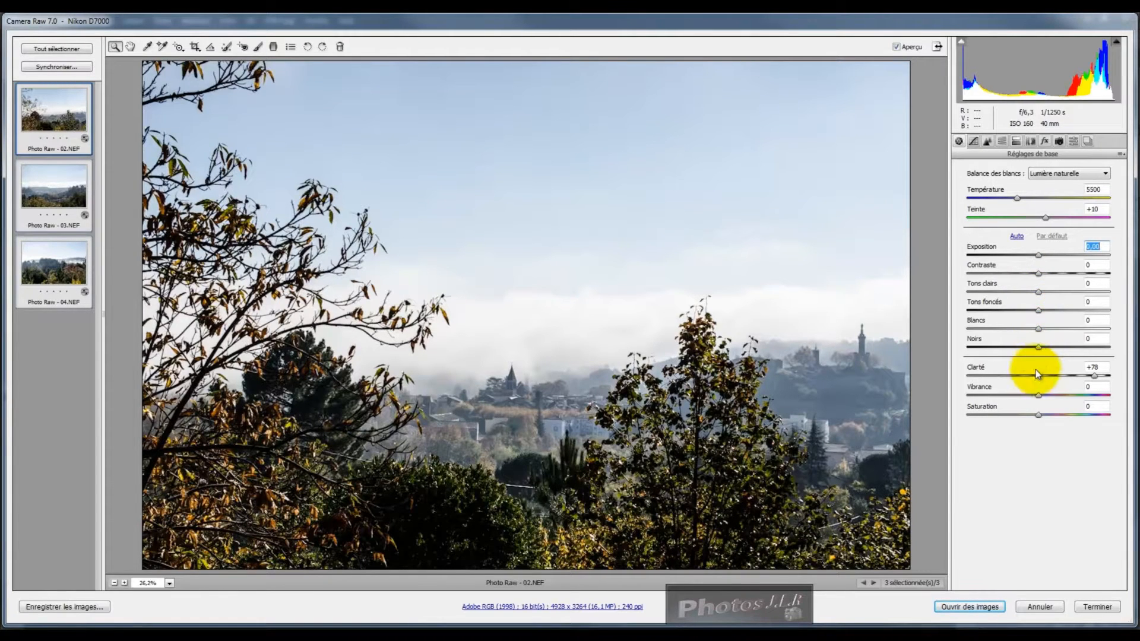
pyautogui.moveTo(1038, 293); pyautogui.dragTo(1024, 292)
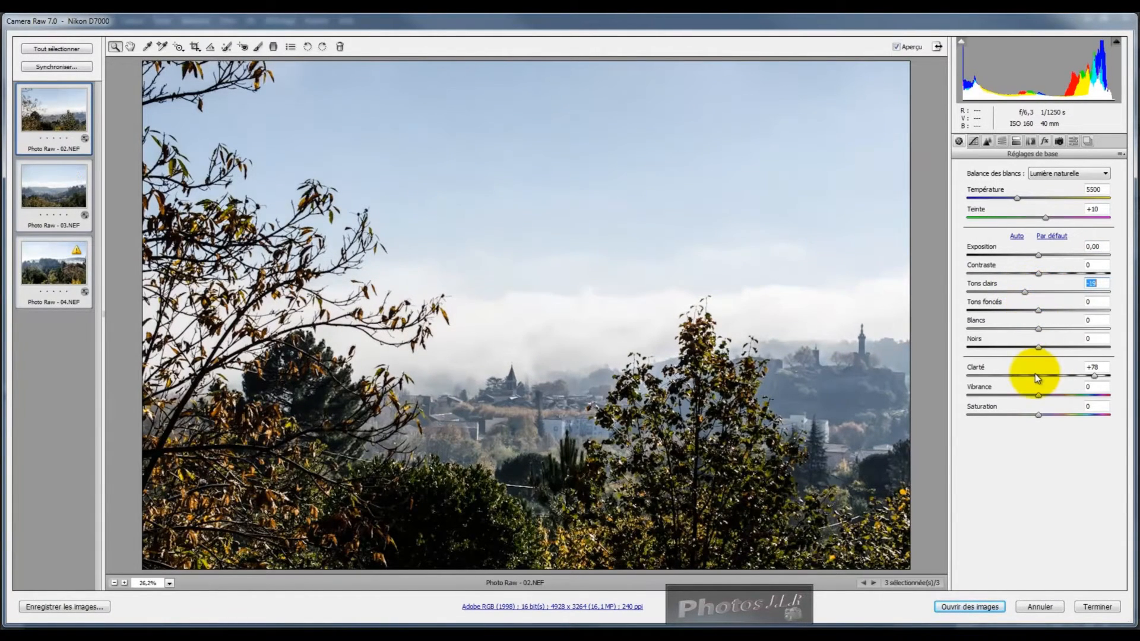
# - Raise the sharpening Gain to 126, then try a larger Rayon and reset it to 1,0
pyautogui.click(987, 142)
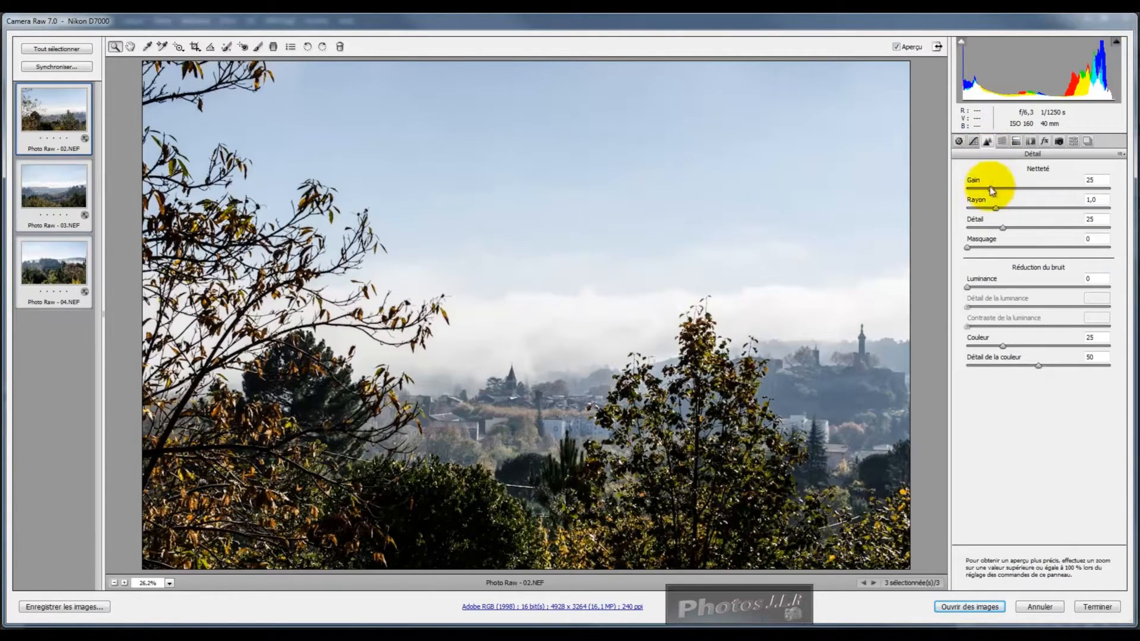
pyautogui.moveTo(991, 189); pyautogui.dragTo(1060, 190)
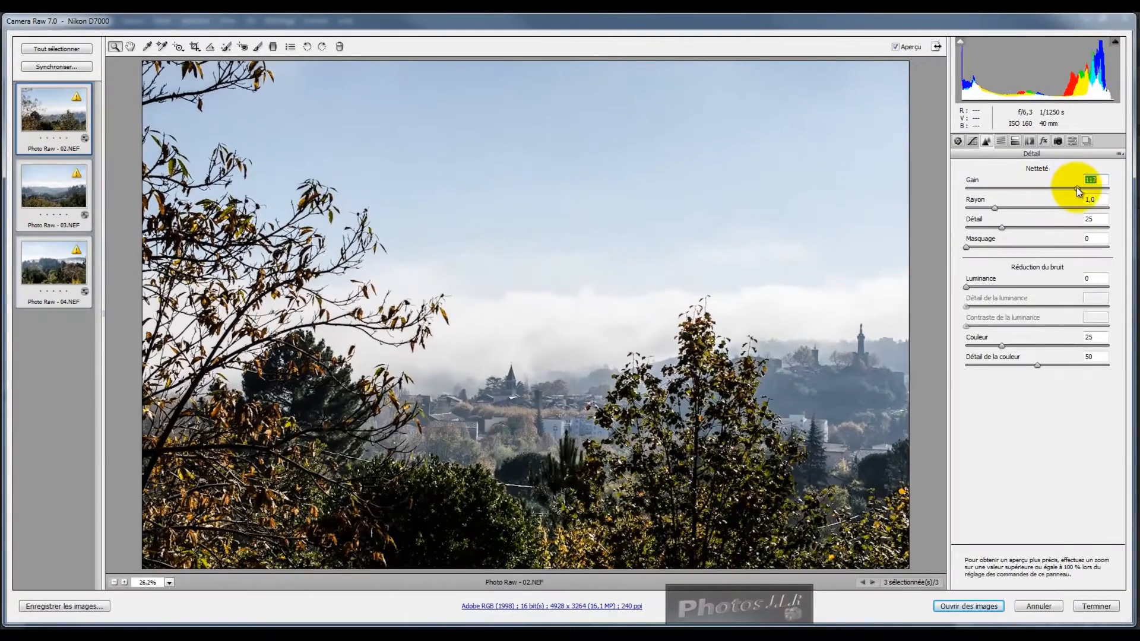
pyautogui.moveTo(1078, 188)
pyautogui.mouseDown()
pyautogui.moveTo(1048, 193)
pyautogui.moveTo(1085, 193)
pyautogui.mouseUp()
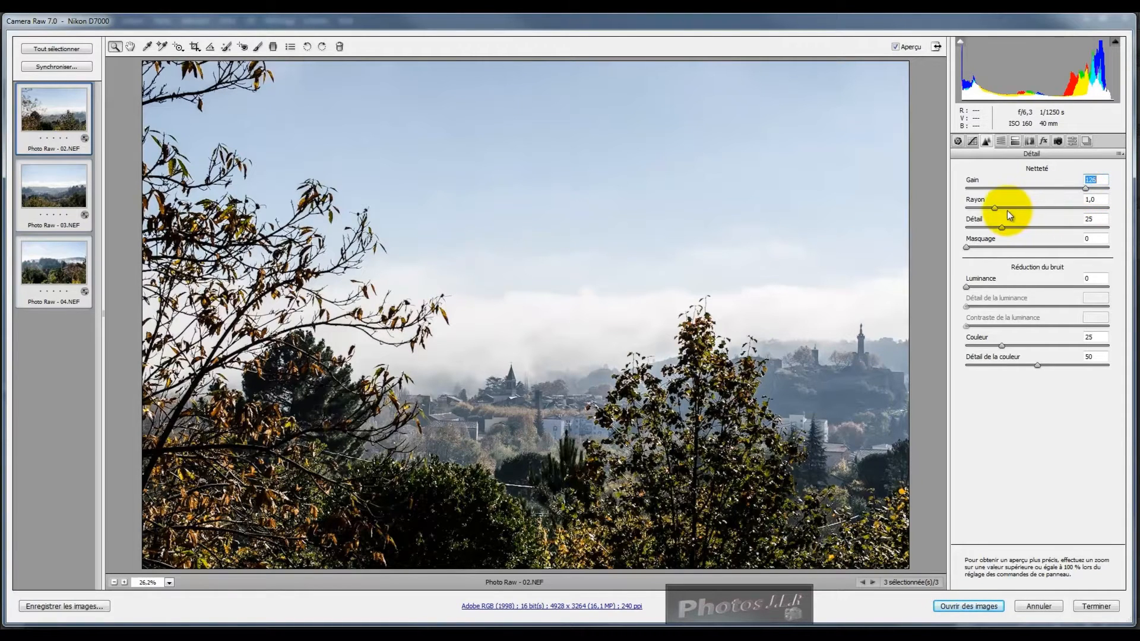
pyautogui.moveTo(994, 210); pyautogui.dragTo(1046, 209)
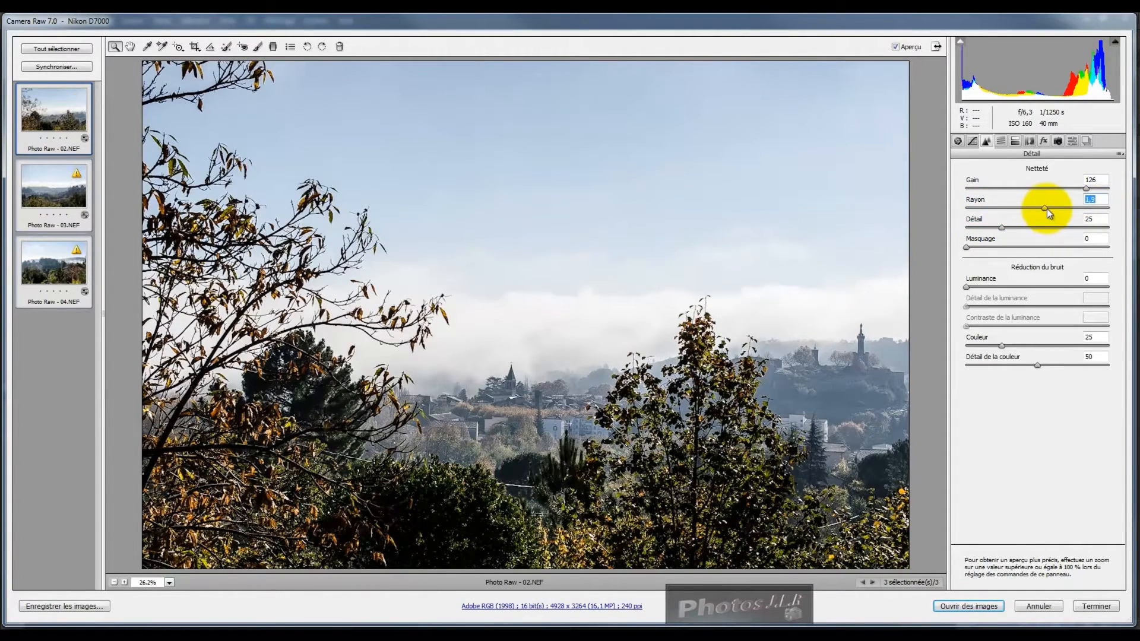
pyautogui.doubleClick(1044, 208)
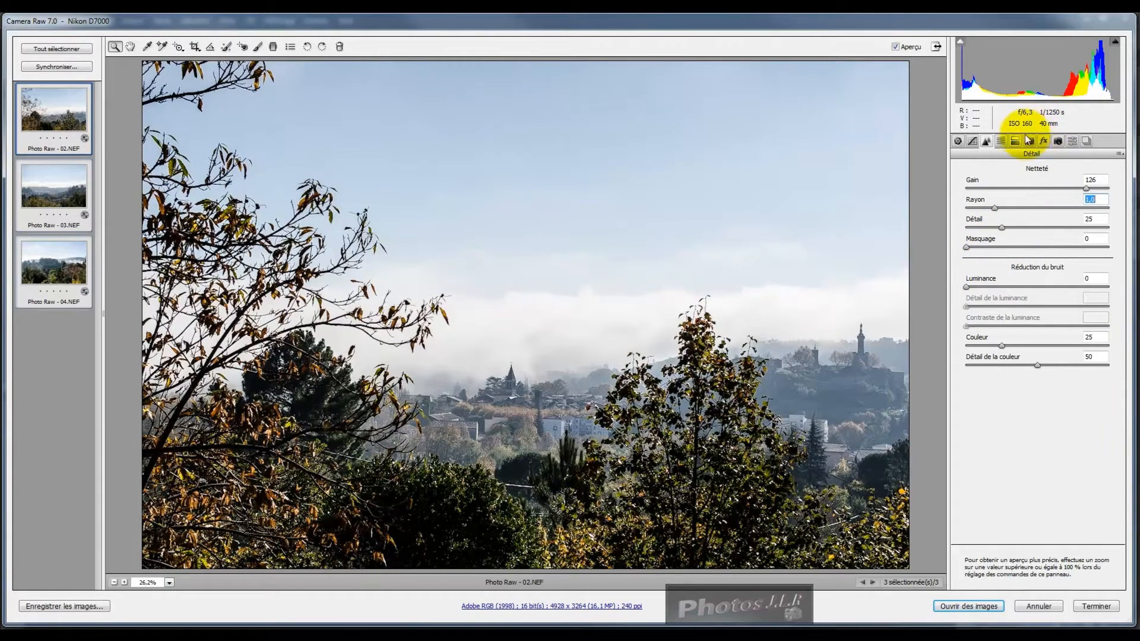
# - Shift the hue (Teinte) of Jaunes to -36, Verts to +22 and Bleus to about -20
pyautogui.click(1000, 141)
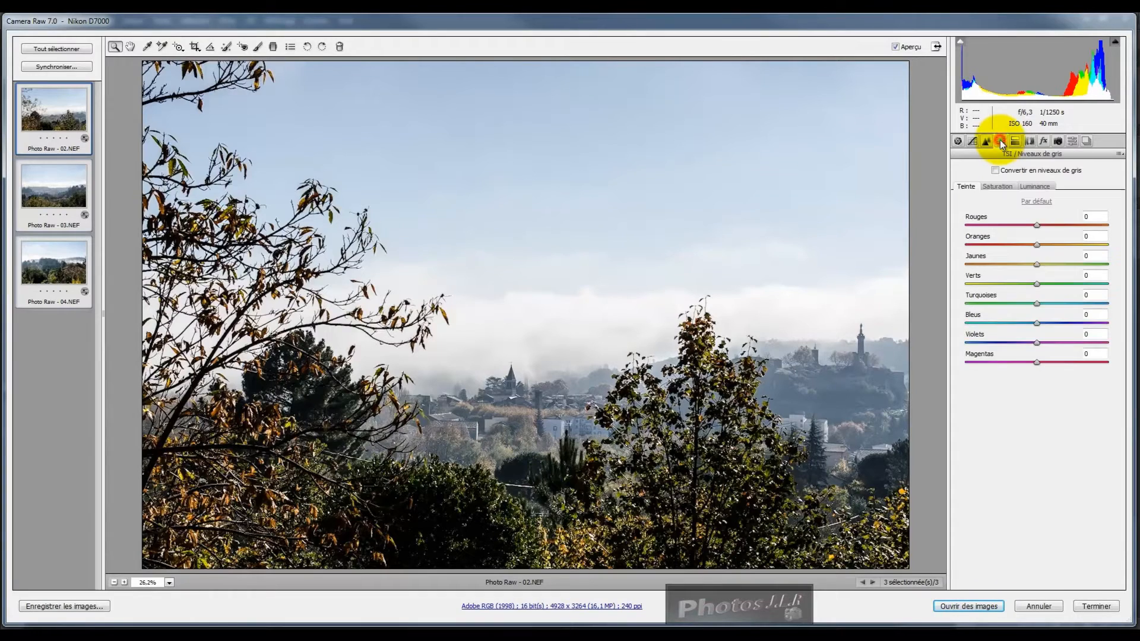
pyautogui.click(966, 183)
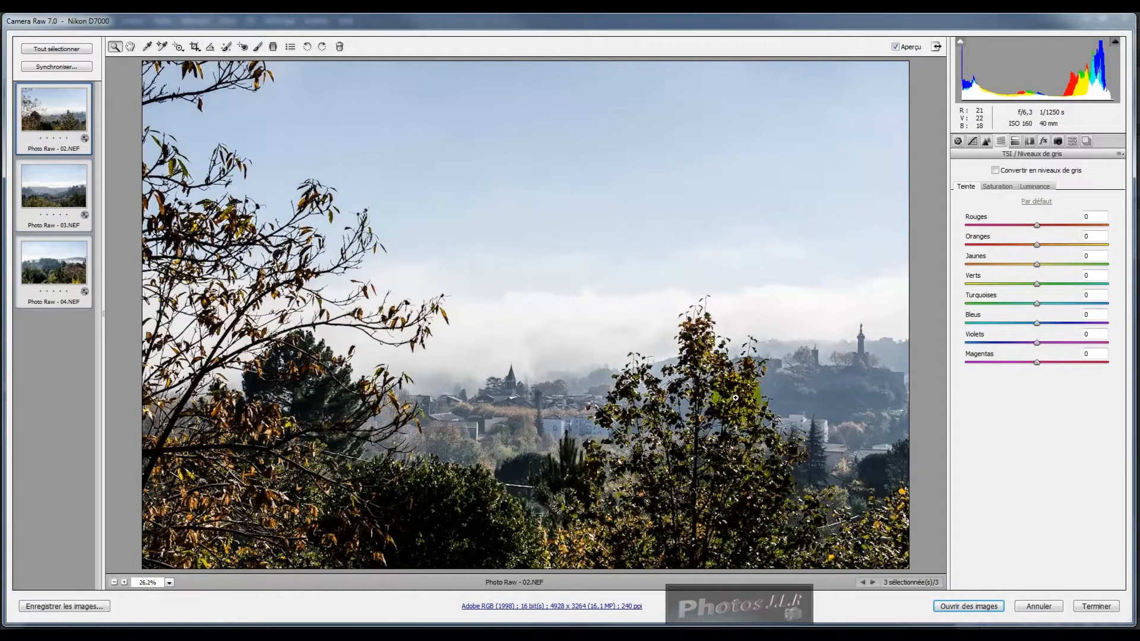
pyautogui.moveTo(1036, 264); pyautogui.dragTo(1010, 265)
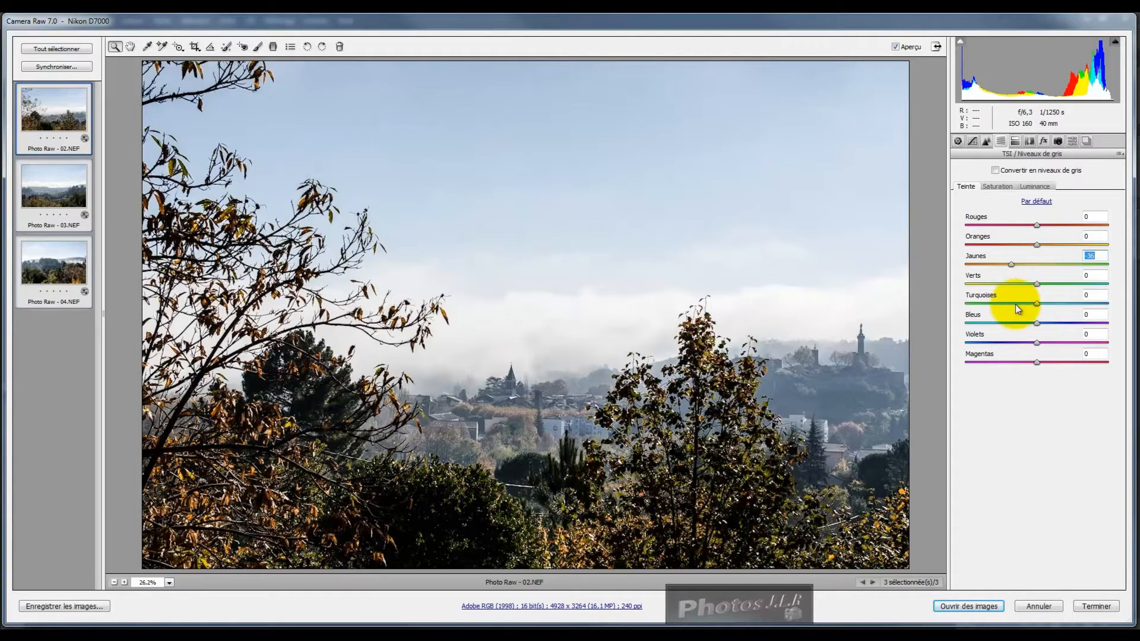
pyautogui.moveTo(1034, 285); pyautogui.dragTo(1052, 280)
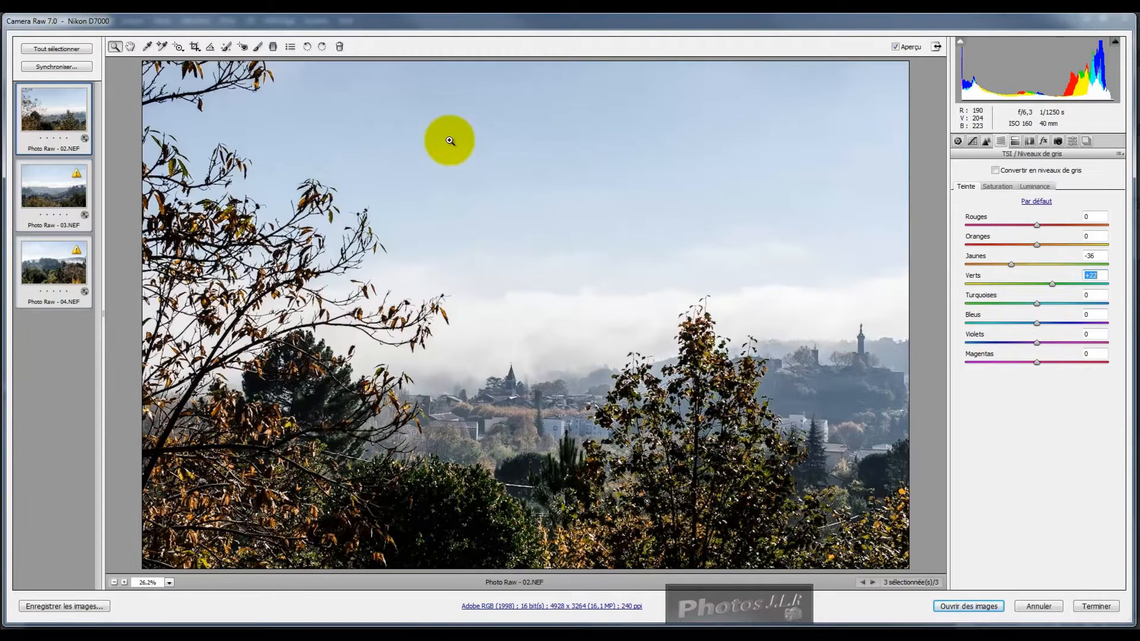
pyautogui.moveTo(1037, 324)
pyautogui.mouseDown()
pyautogui.moveTo(1057, 322)
pyautogui.moveTo(992, 322)
pyautogui.moveTo(1043, 324)
pyautogui.moveTo(1013, 323)
pyautogui.moveTo(1022, 326)
pyautogui.mouseUp()
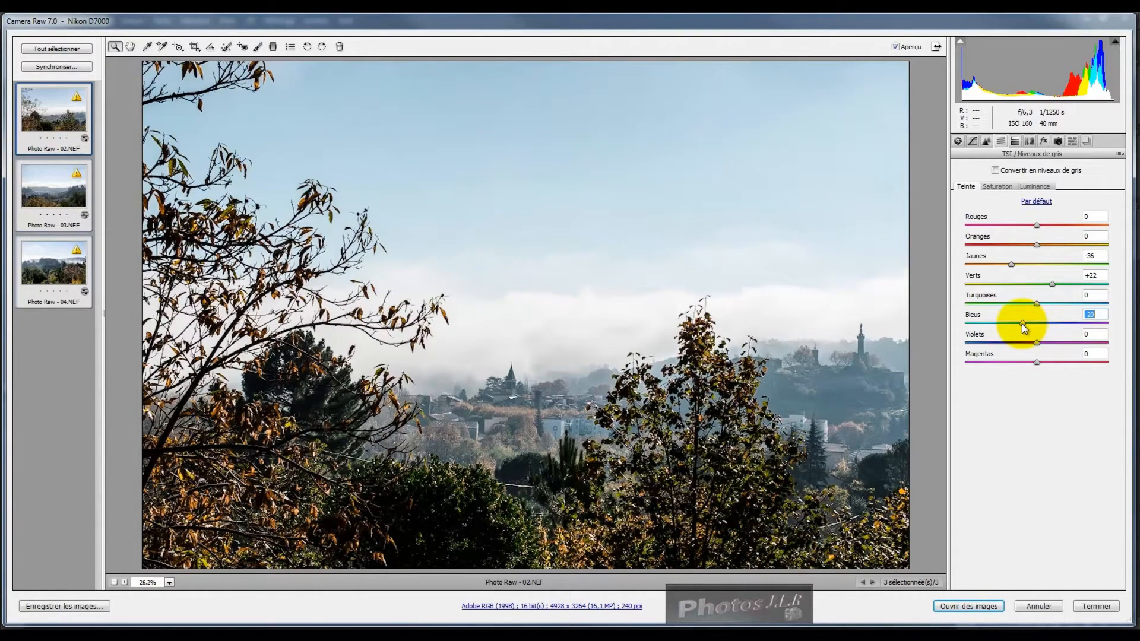
# - Increase the color saturation of Jaunes to +22, Turquoises to about +23 and Bleus slightly, keeping Verts at 0
pyautogui.click(1000, 187)
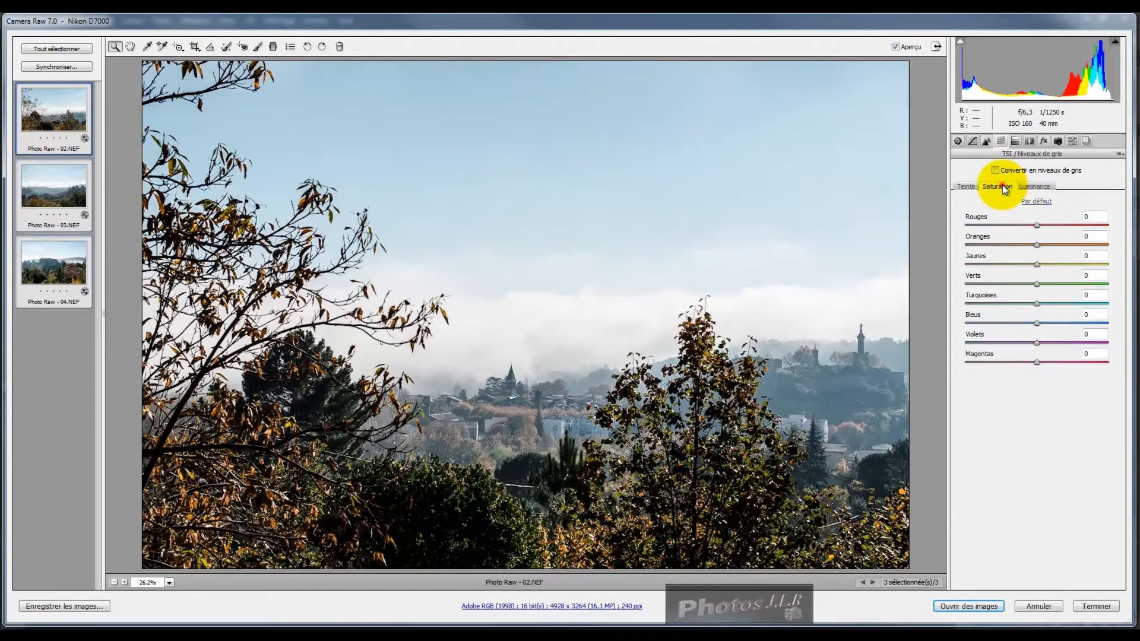
pyautogui.click(1036, 265)
pyautogui.moveTo(1036, 264); pyautogui.dragTo(1058, 283)
pyautogui.doubleClick(1058, 283)
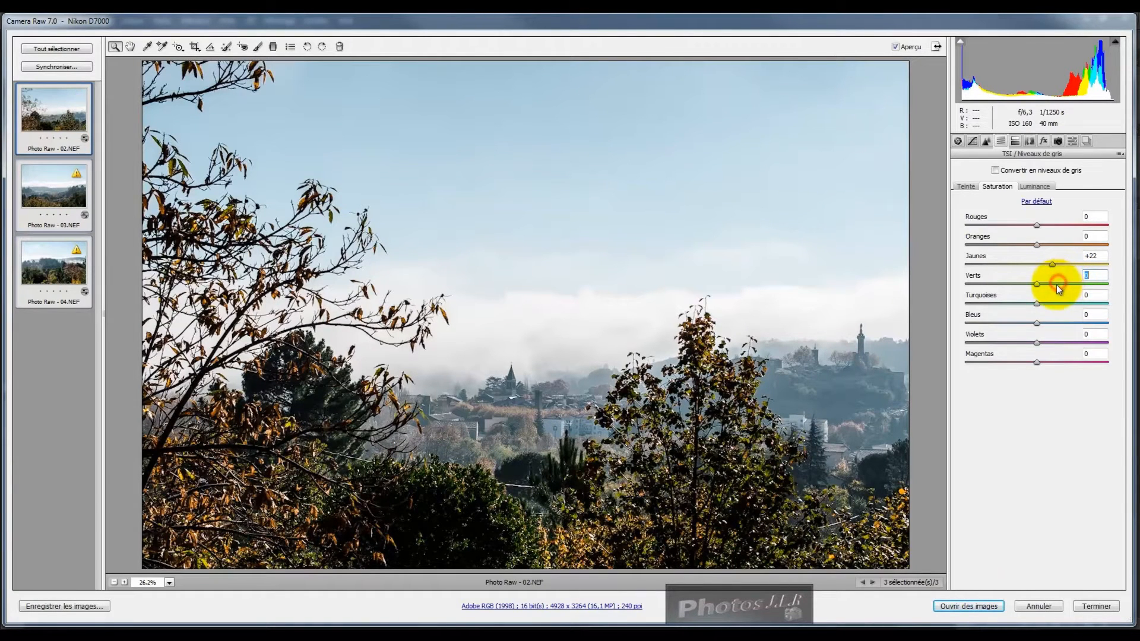
pyautogui.moveTo(1038, 305)
pyautogui.mouseDown()
pyautogui.moveTo(1065, 299)
pyautogui.moveTo(1048, 305)
pyautogui.mouseUp()
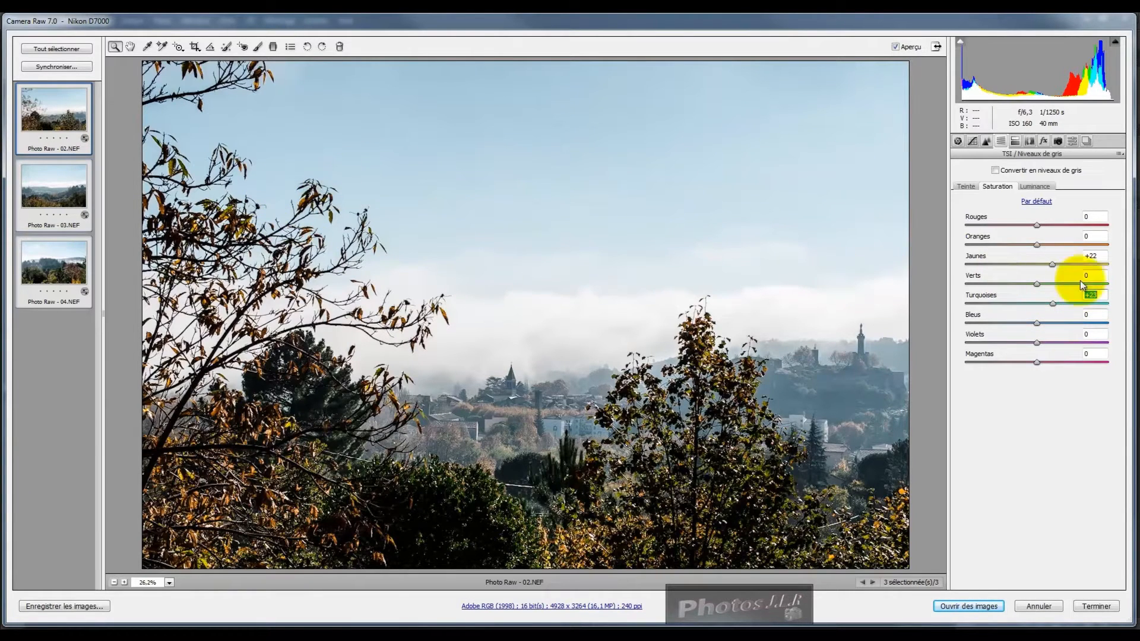
pyautogui.click(1036, 322)
pyautogui.moveTo(1036, 322)
pyautogui.mouseDown()
pyautogui.moveTo(1056, 319)
pyautogui.moveTo(1027, 319)
pyautogui.moveTo(1054, 324)
pyautogui.mouseUp()
# - Try luminance changes on Jaunes, Verts and Turquoises, reset them to 0, and set the luminance of Bleus to -11
pyautogui.click(1039, 187)
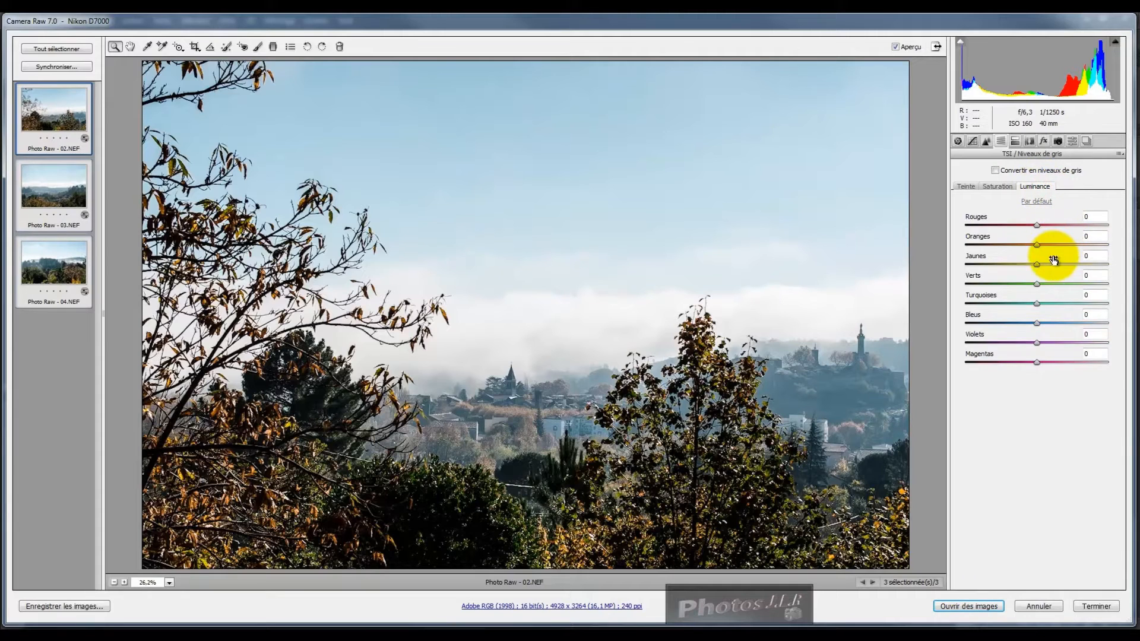
pyautogui.moveTo(1036, 264); pyautogui.dragTo(981, 278)
pyautogui.doubleClick(1045, 265)
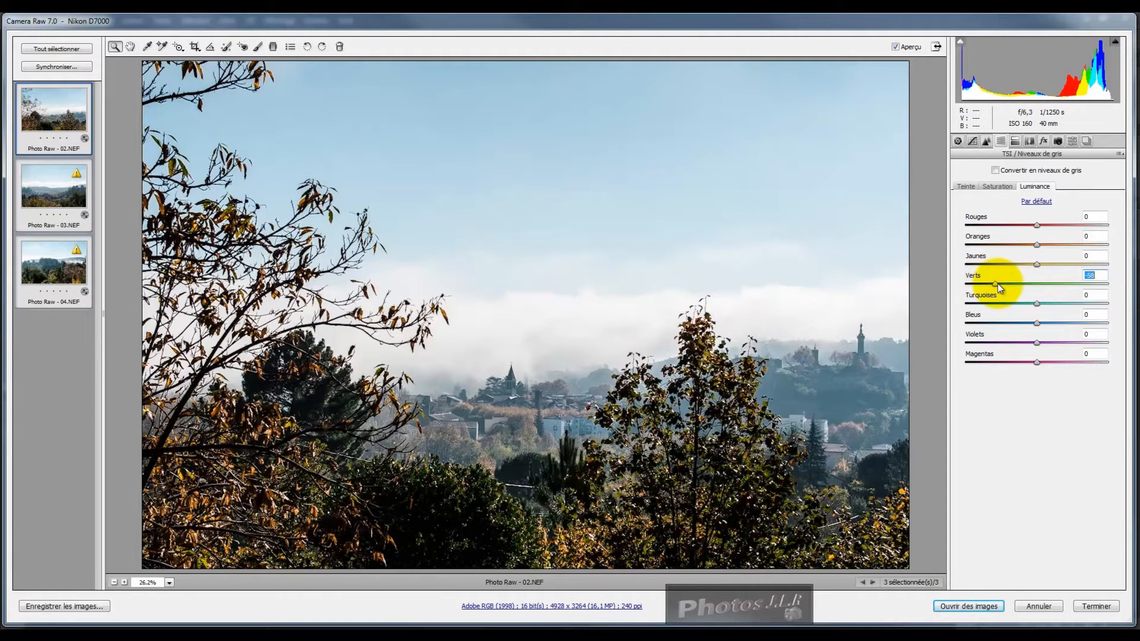
pyautogui.doubleClick(994, 283)
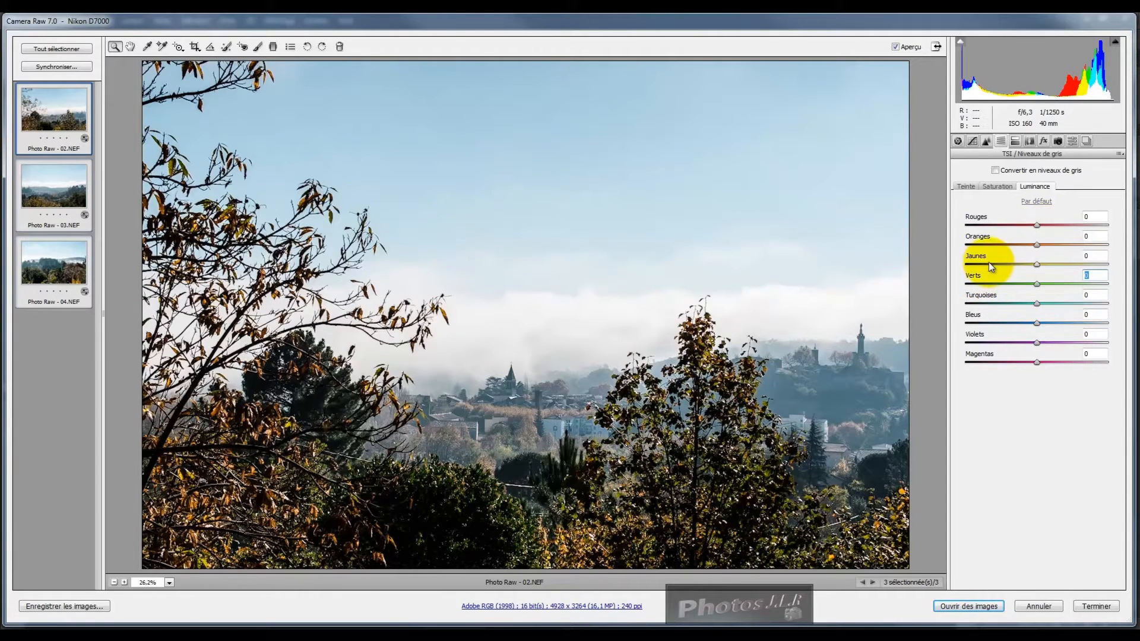
pyautogui.moveTo(1039, 303)
pyautogui.mouseDown()
pyautogui.moveTo(1066, 304)
pyautogui.moveTo(1039, 310)
pyautogui.moveTo(1055, 326)
pyautogui.moveTo(1089, 320)
pyautogui.moveTo(1028, 322)
pyautogui.mouseUp()
pyautogui.doubleClick(1038, 303)
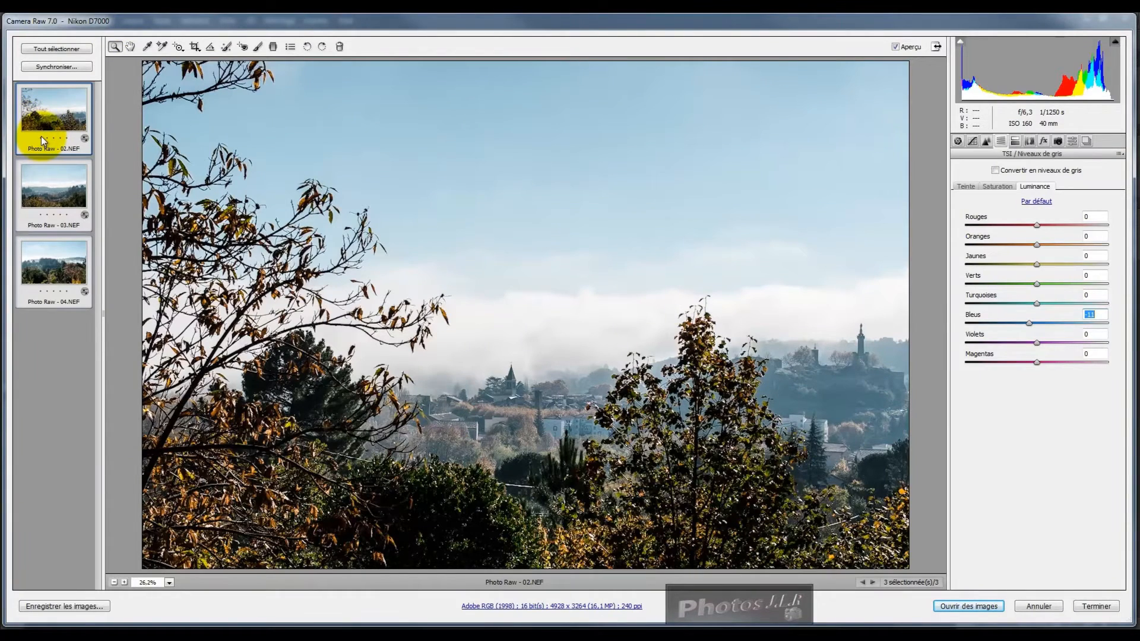
# - View Photo Raw - 03.NEF, 04.NEF and 02.NEF individually to check that the shared adjustments were applied to each
pyautogui.click(54, 185)
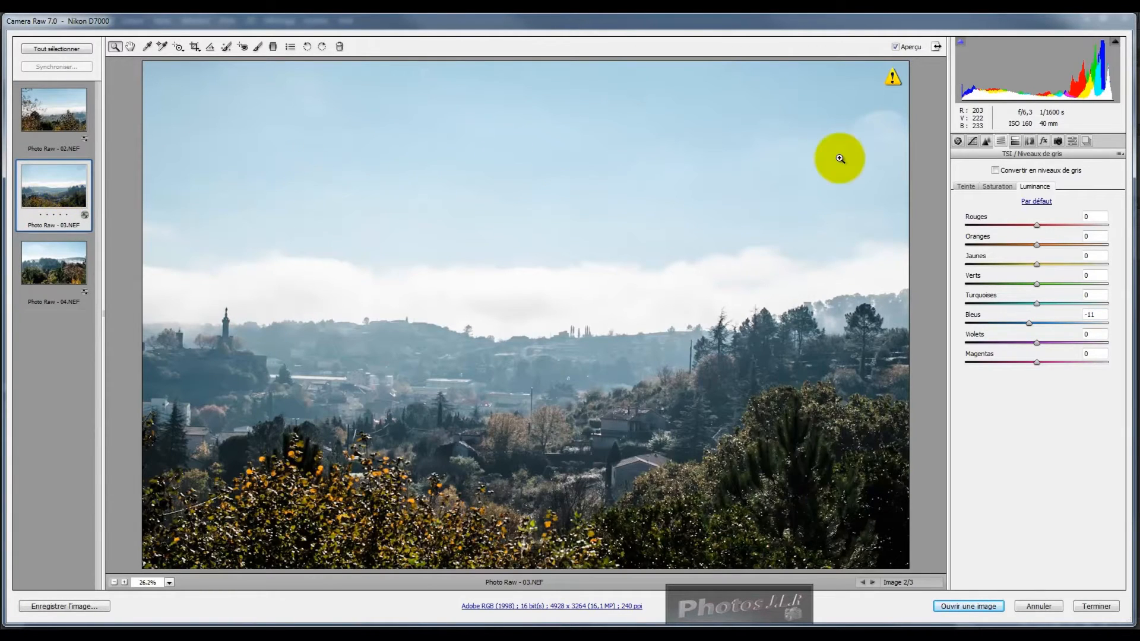
pyautogui.click(47, 264)
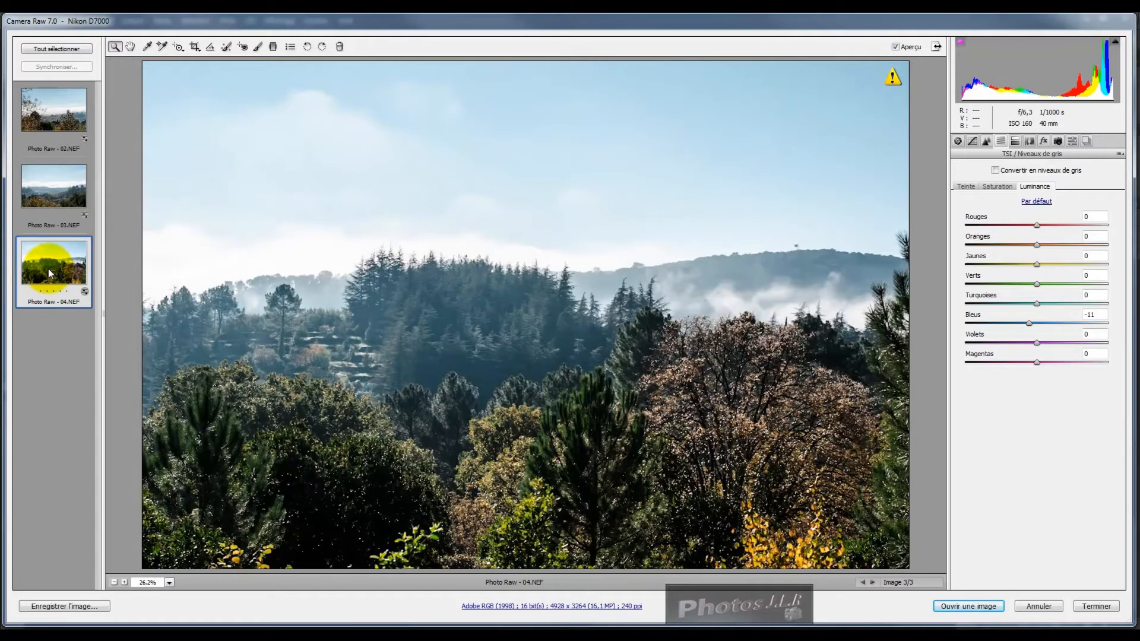
pyautogui.click(55, 203)
pyautogui.click(54, 108)
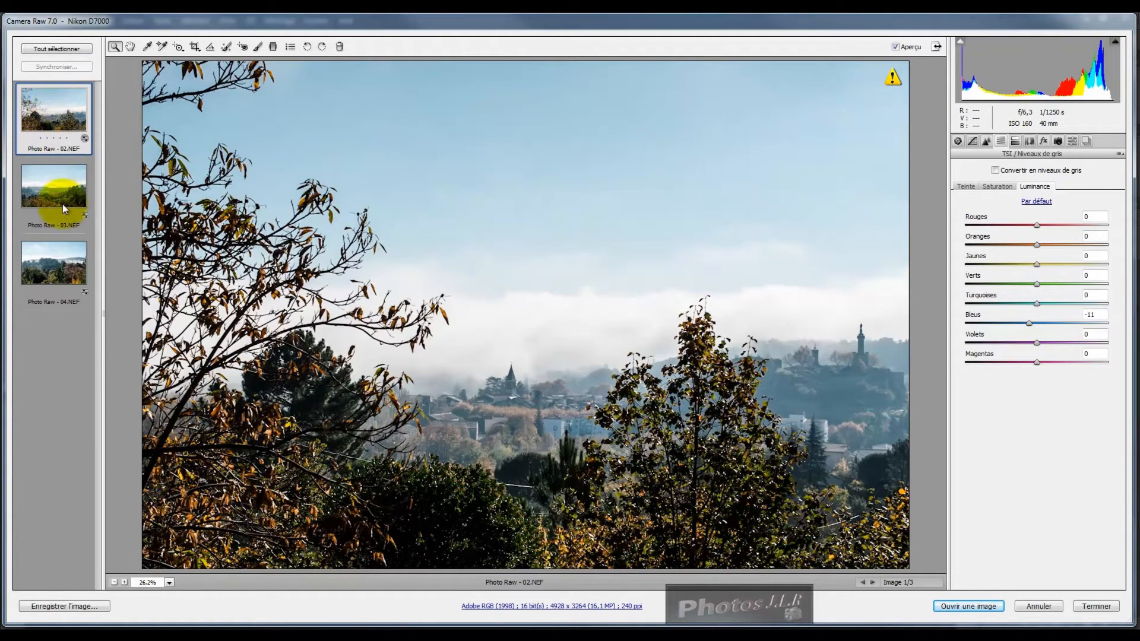